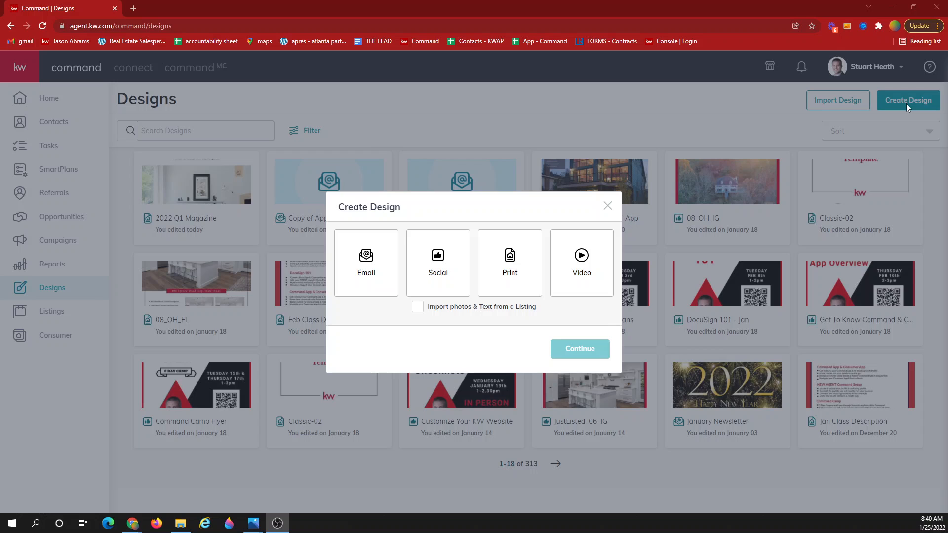
Choose Print as the new design type and continue to the print template gallery.
click(508, 272)
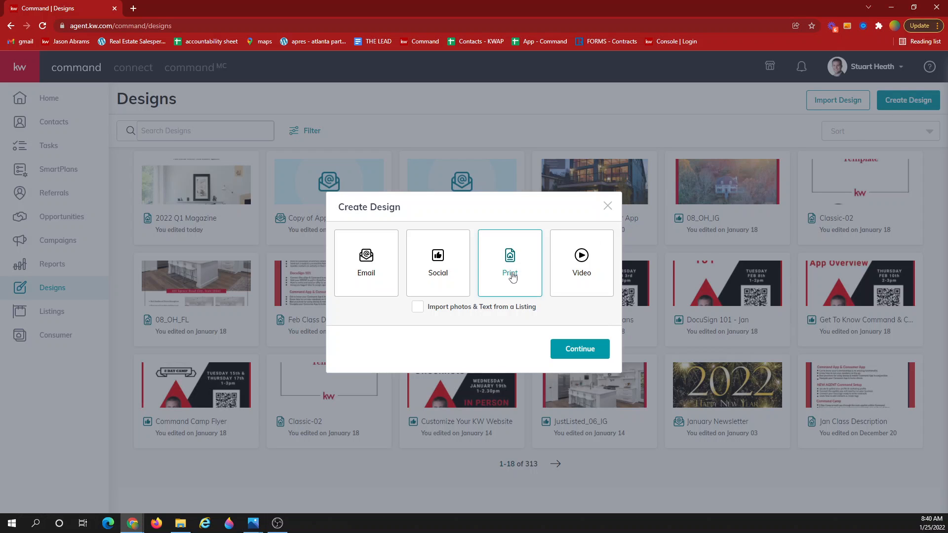
click(591, 349)
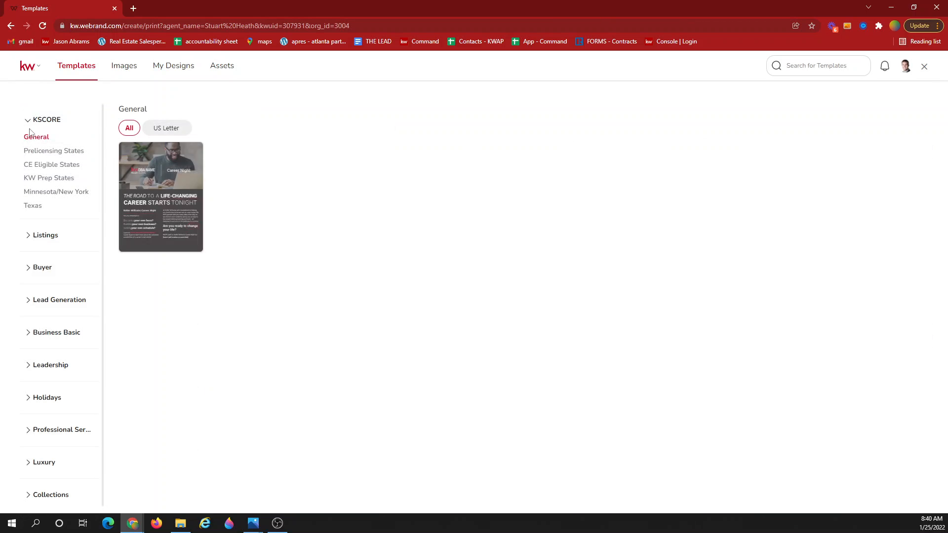
Browse Lead Generation > Personally-Branded Zine and start a design from the 2022 Q1 Magazine template.
click(31, 122)
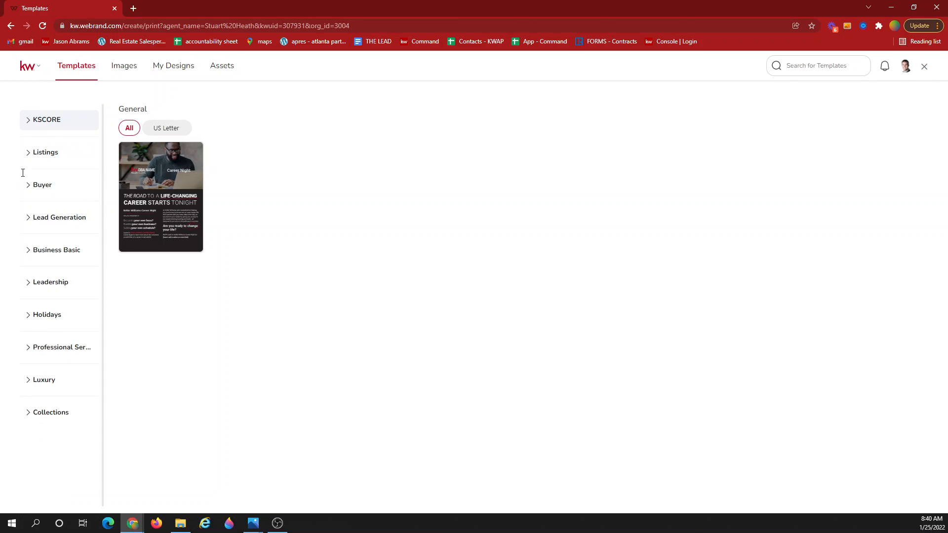
click(31, 221)
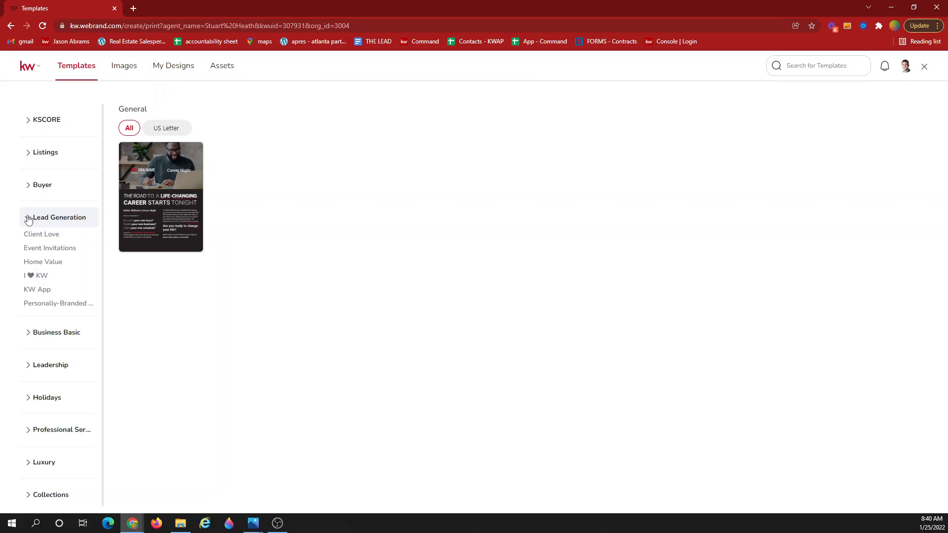
click(51, 305)
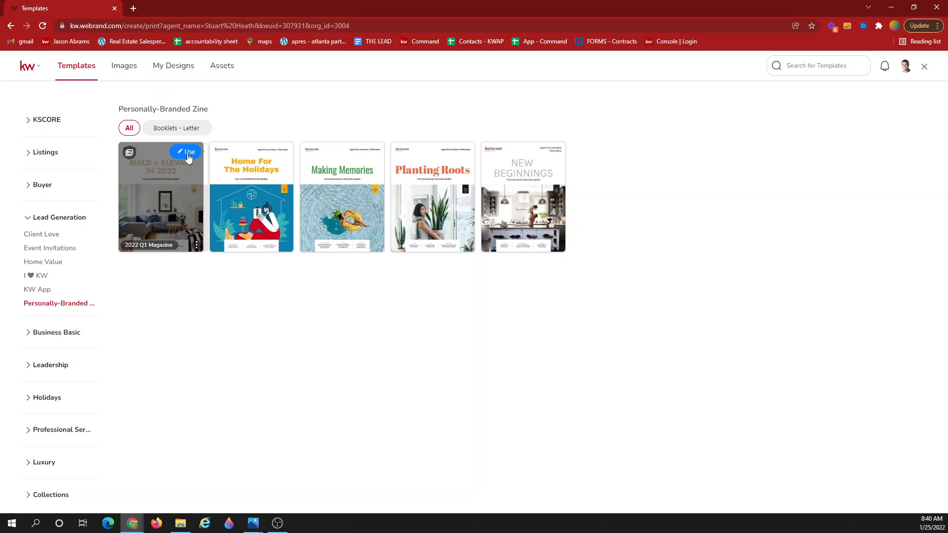
click(188, 154)
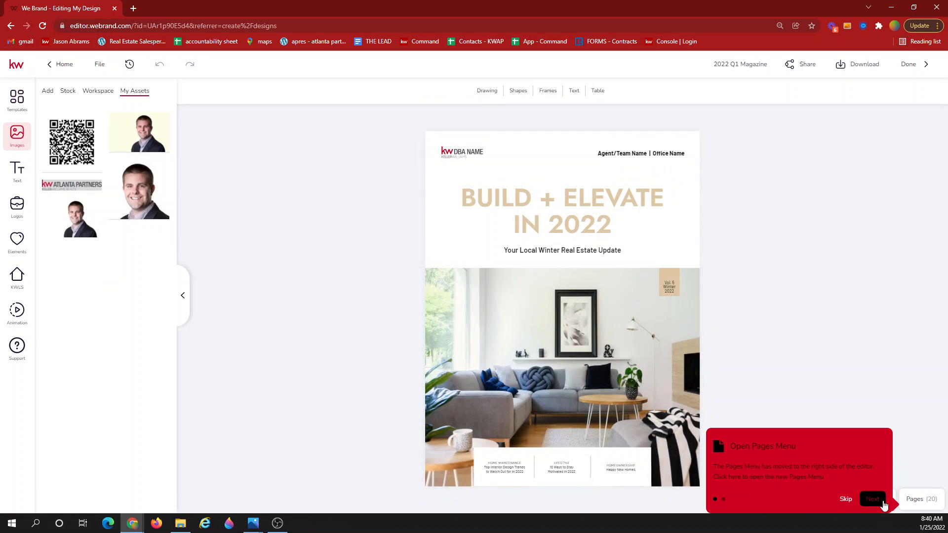
Dismiss the onboarding tips and show thumbnails of all 20 magazine pages.
click(872, 500)
click(882, 499)
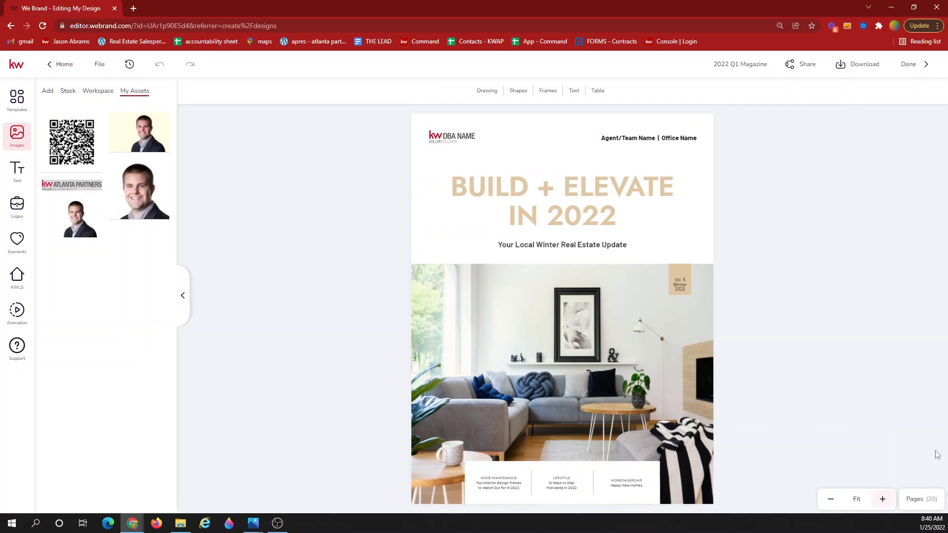
click(916, 502)
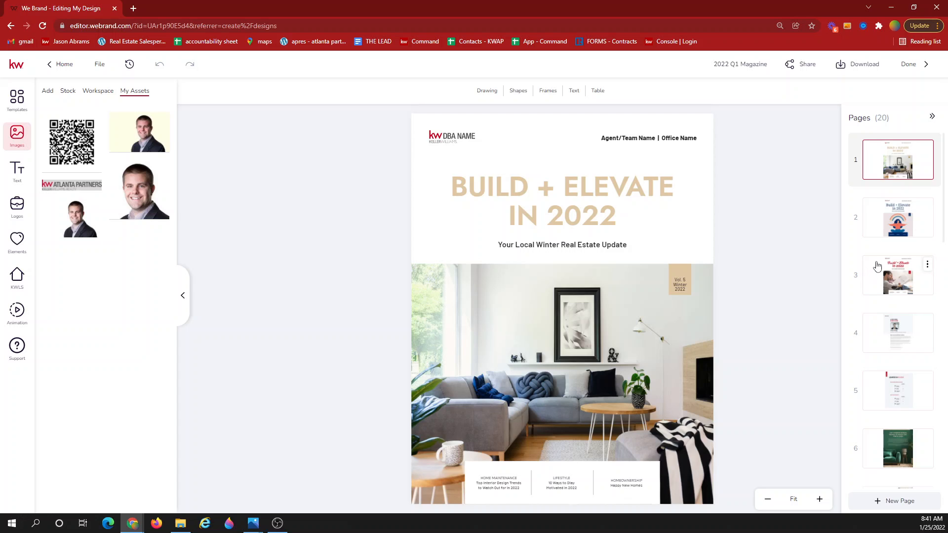
Hide the assets panel and preview the alternative covers on pages 2 and 3.
click(183, 295)
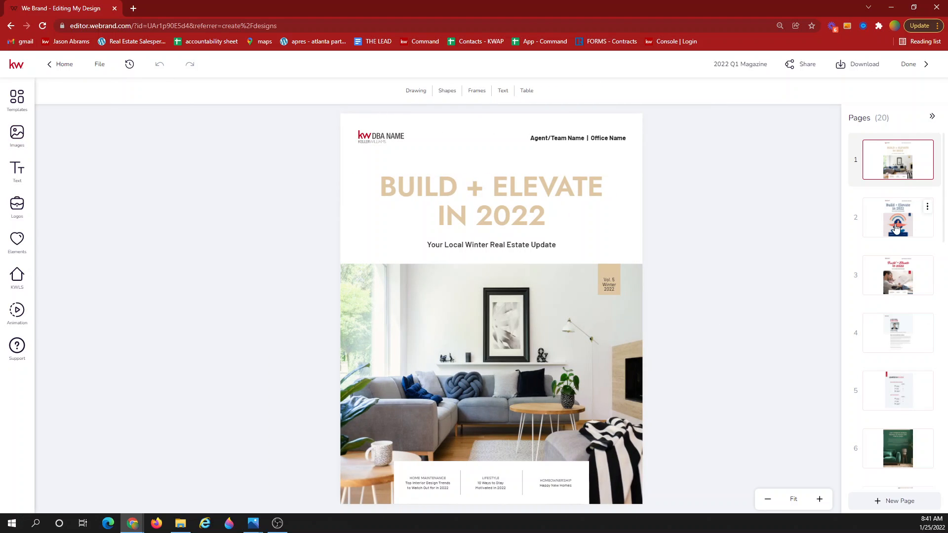
click(896, 228)
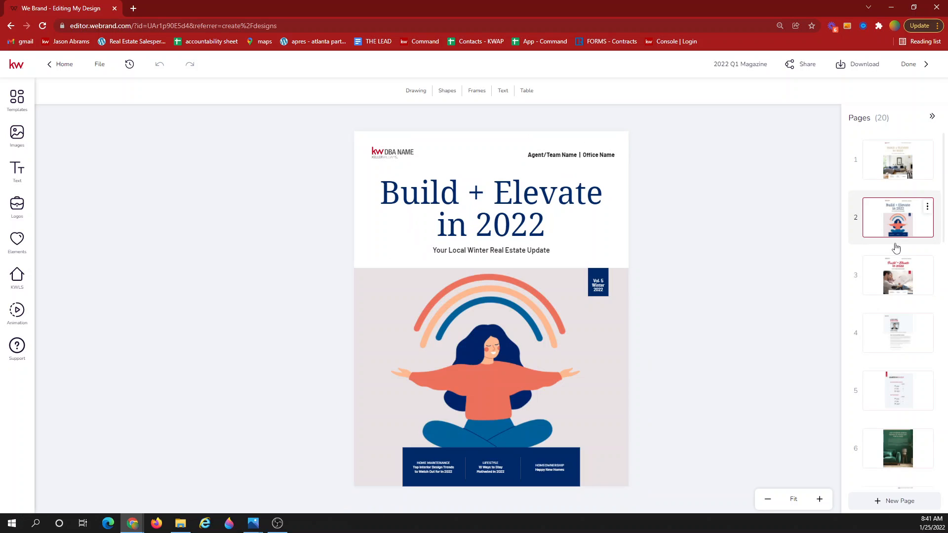
click(895, 283)
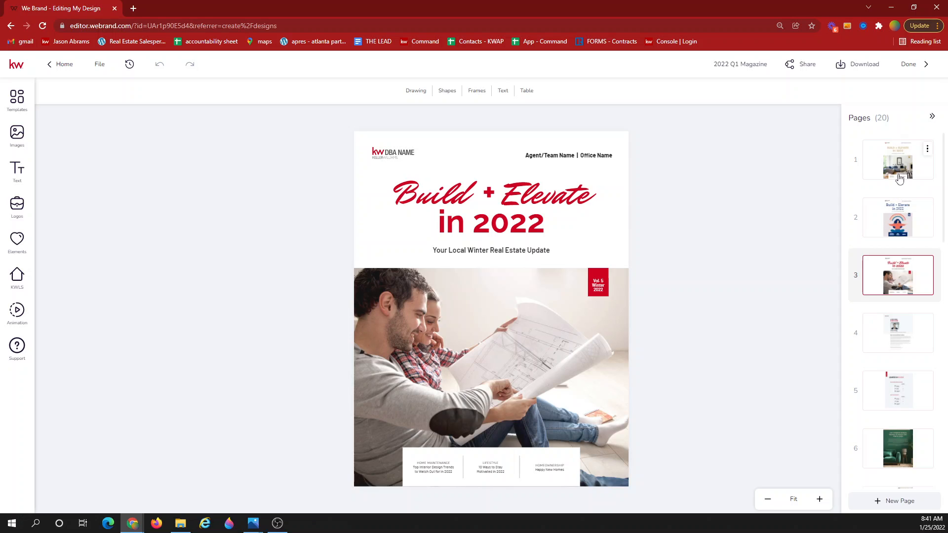
Delete the rainbow and blueprint-couple alternative covers, then return to the living-room page 1 cover.
click(927, 207)
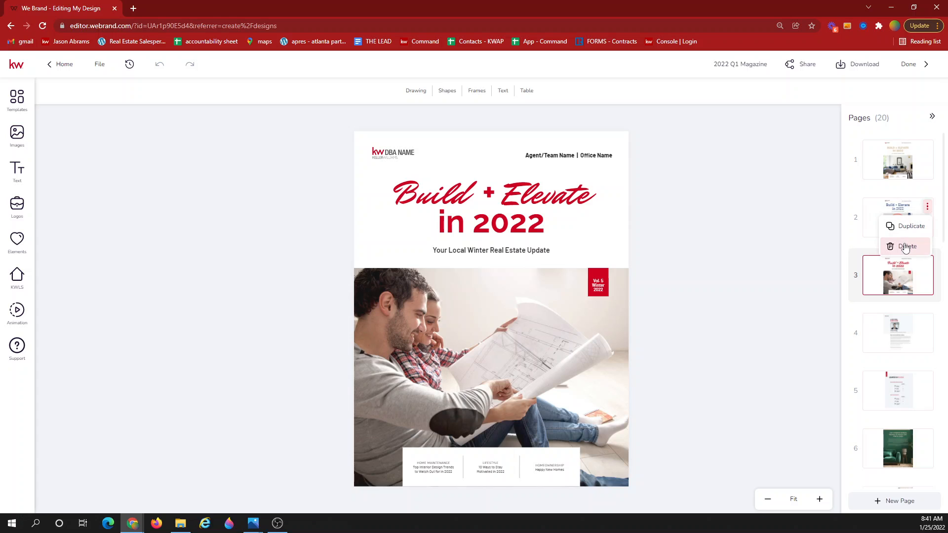
click(903, 245)
click(440, 319)
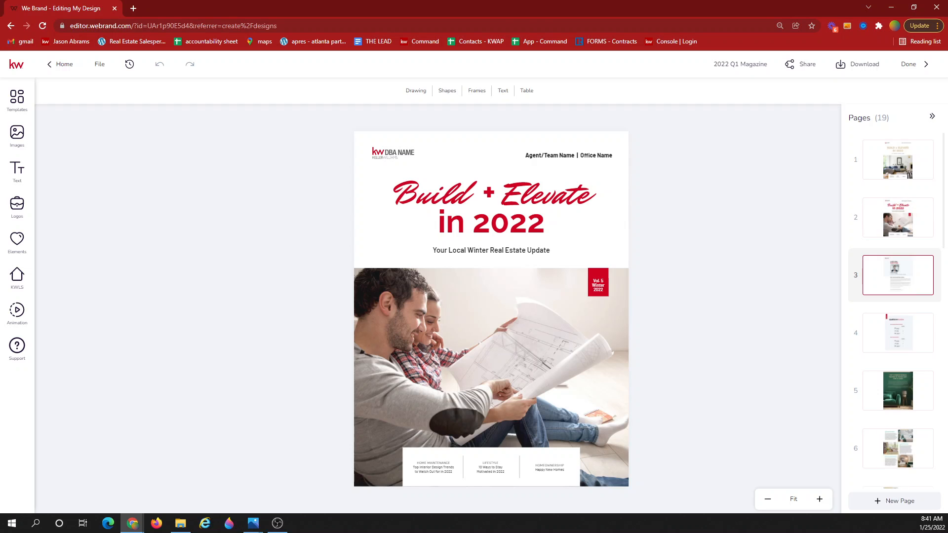
click(927, 207)
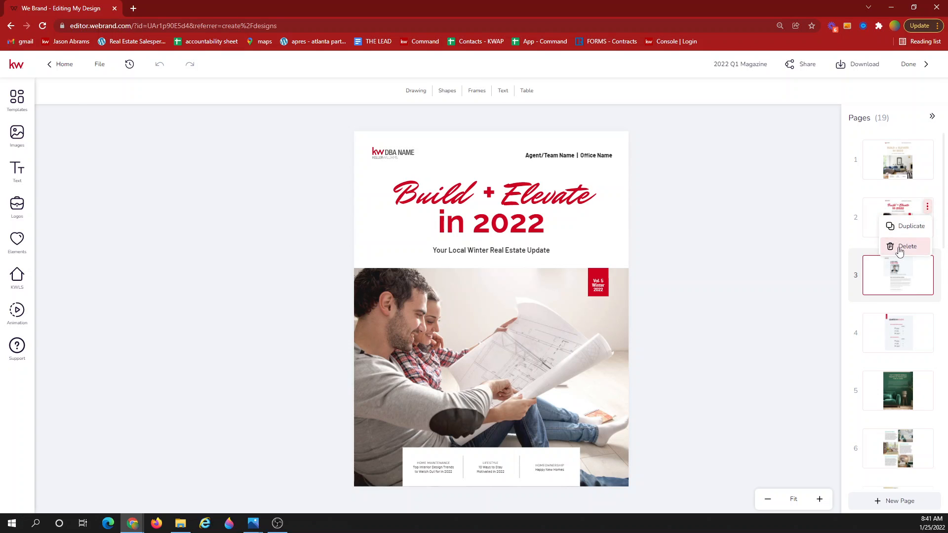
click(903, 246)
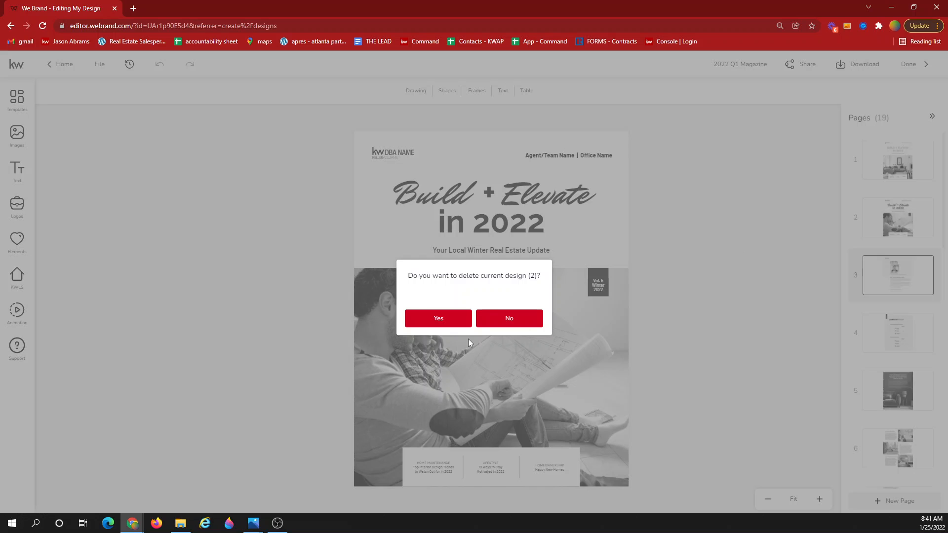
click(438, 317)
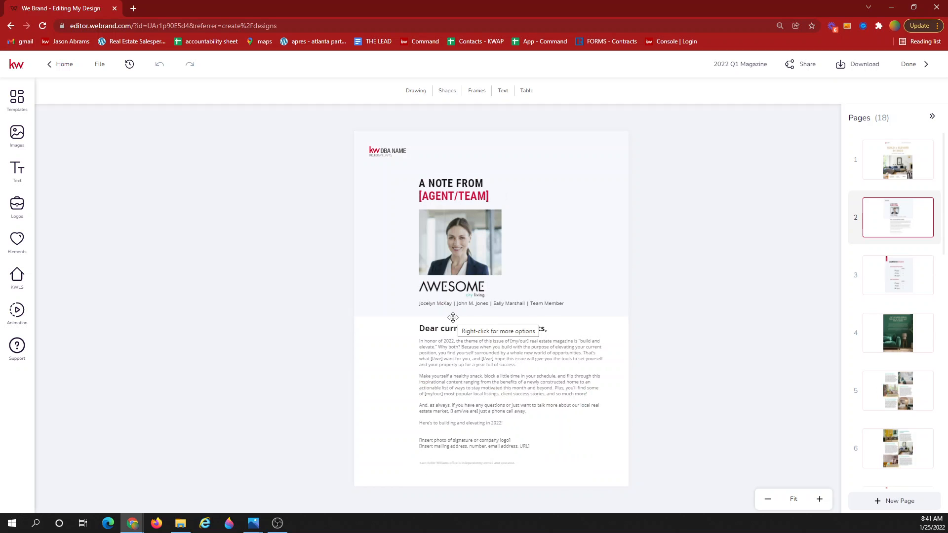
click(887, 170)
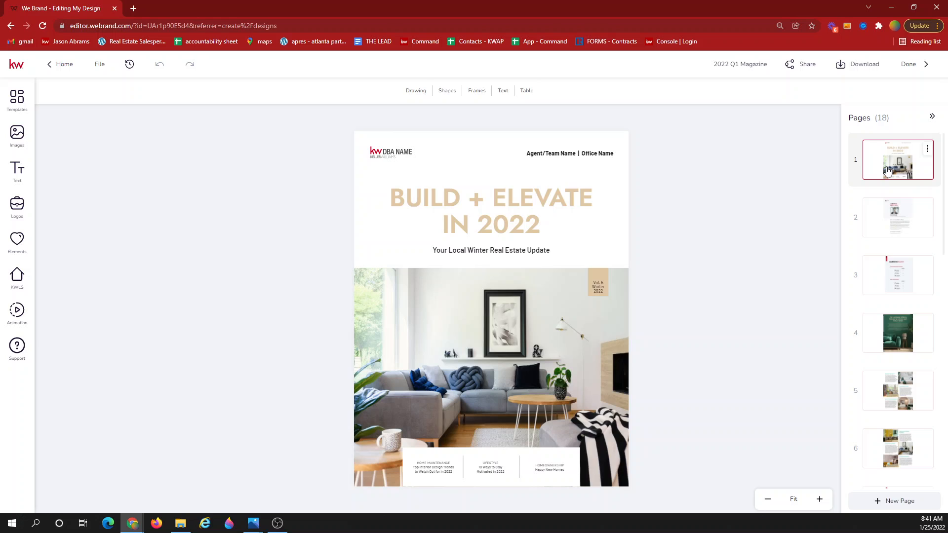
click(386, 156)
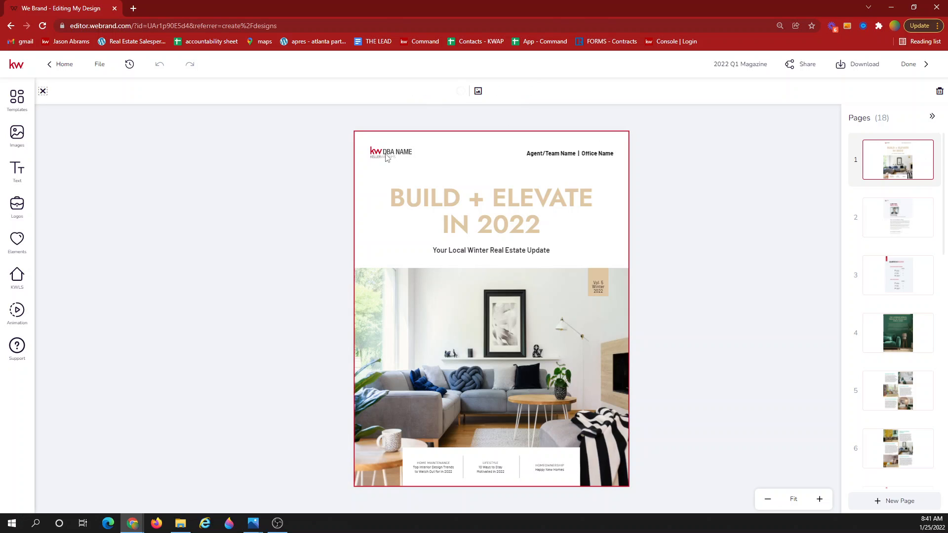
click(684, 202)
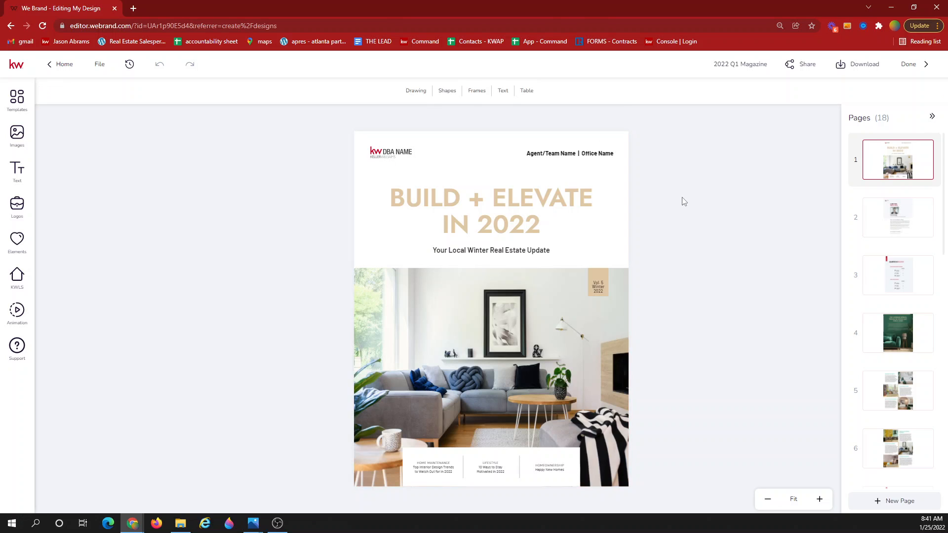
click(566, 157)
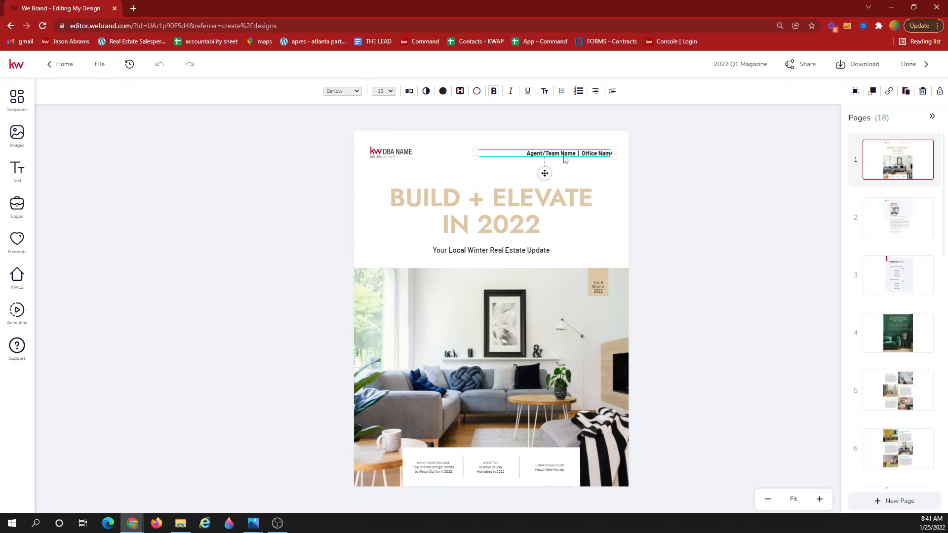
double_click(565, 155)
drag(564, 156, 532, 153)
click(675, 169)
click(819, 499)
click(802, 369)
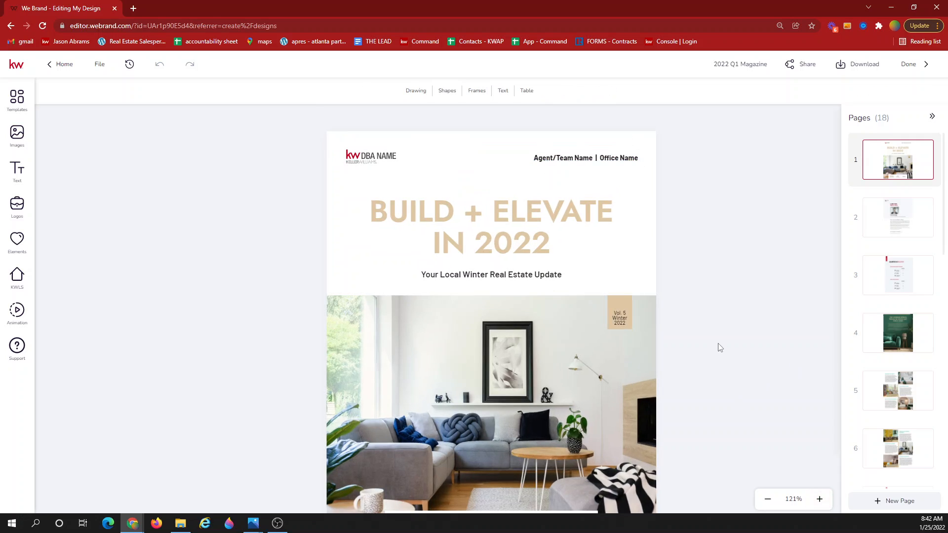
scroll(720, 348, down, 2)
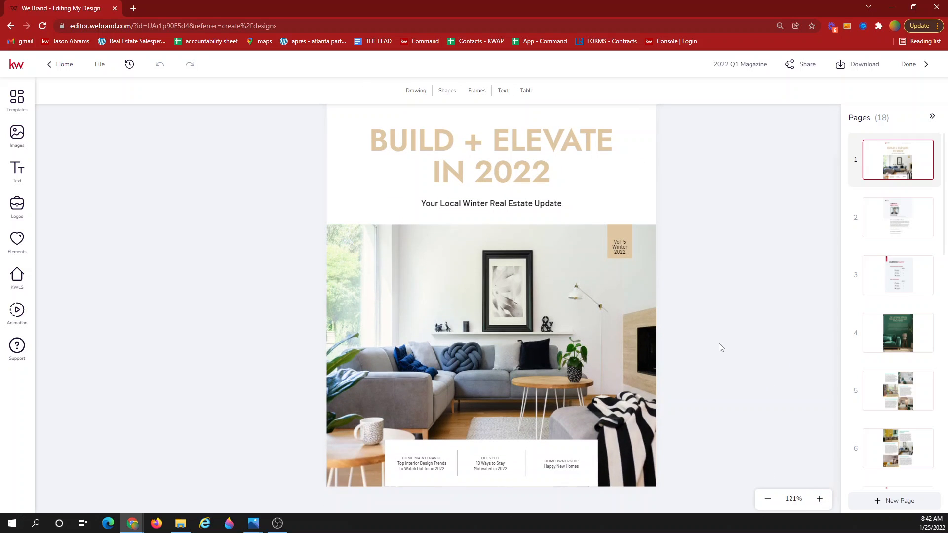
click(427, 471)
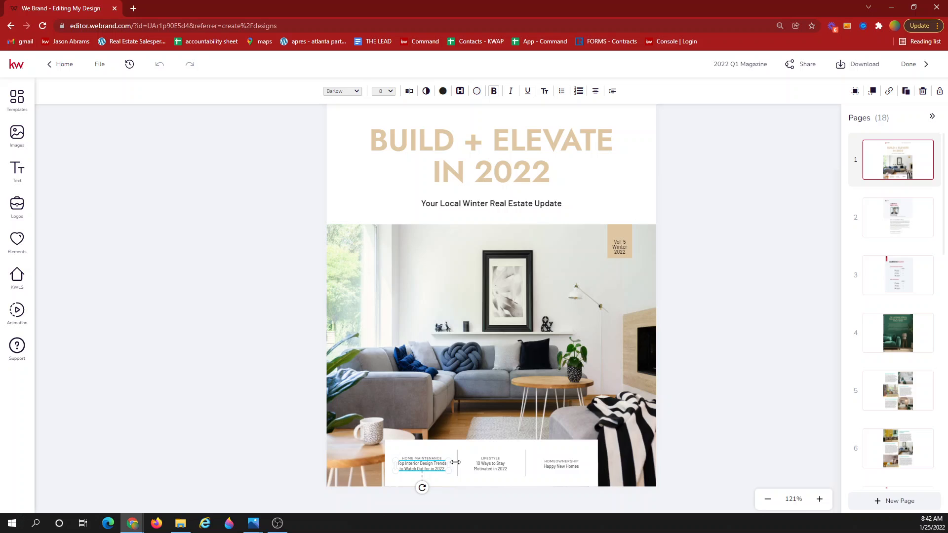
click(496, 467)
click(555, 466)
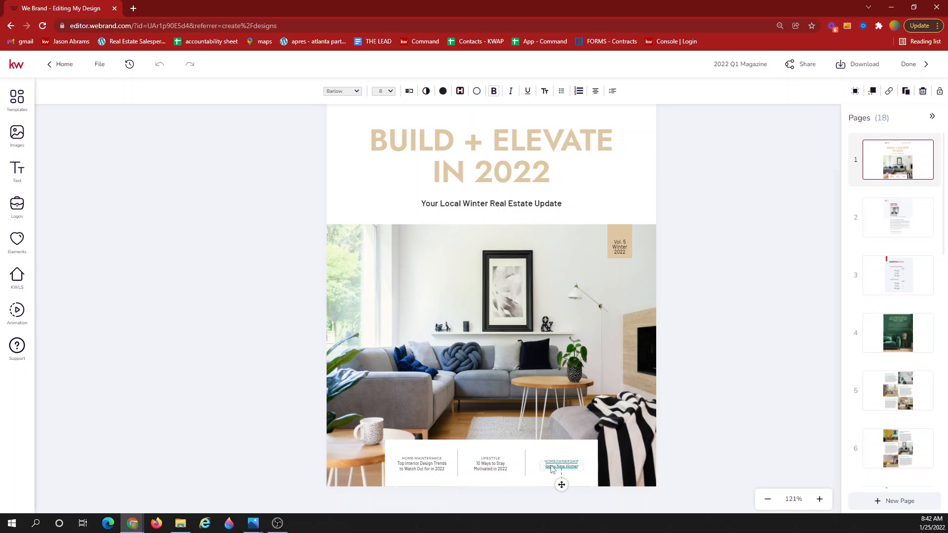
click(519, 336)
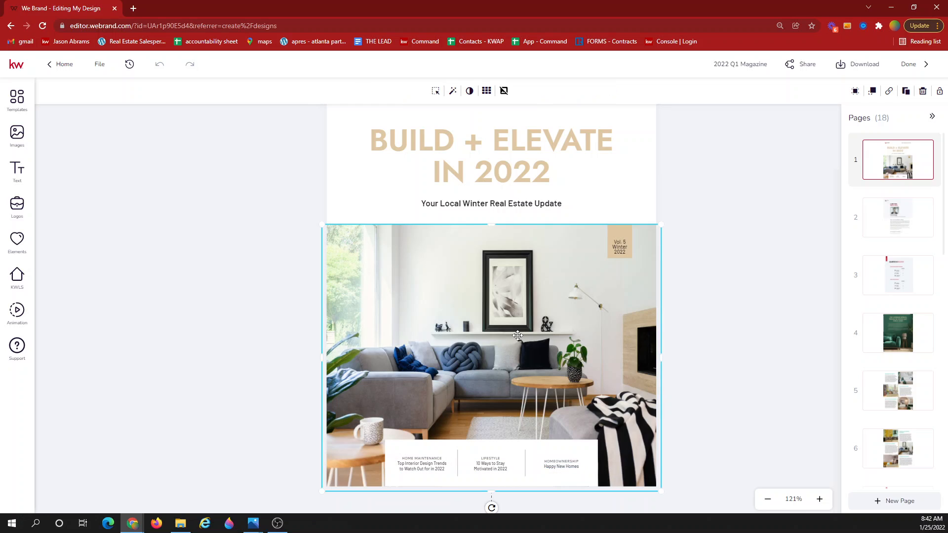
click(744, 272)
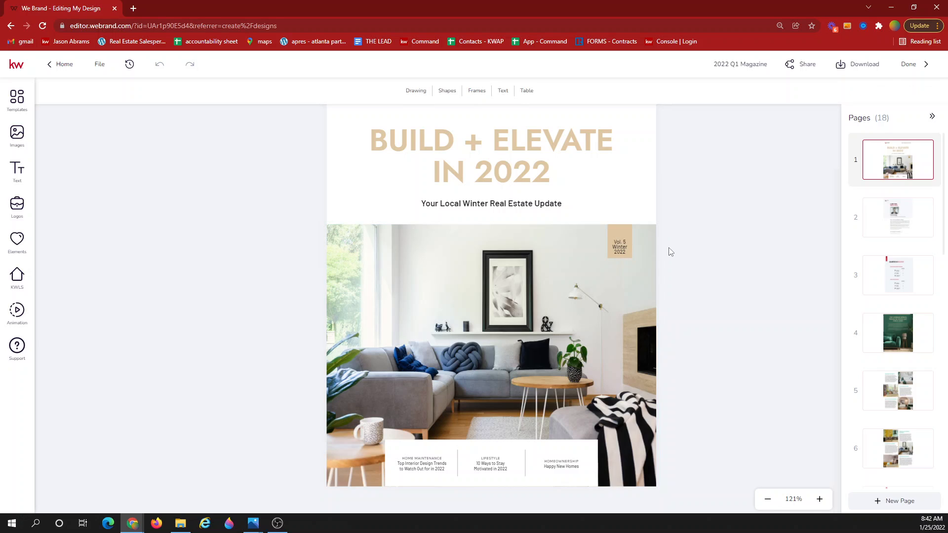
Review page 2's agent note and saved logo assets at 121% zoom, then open page 3's Quarter in Review.
click(898, 226)
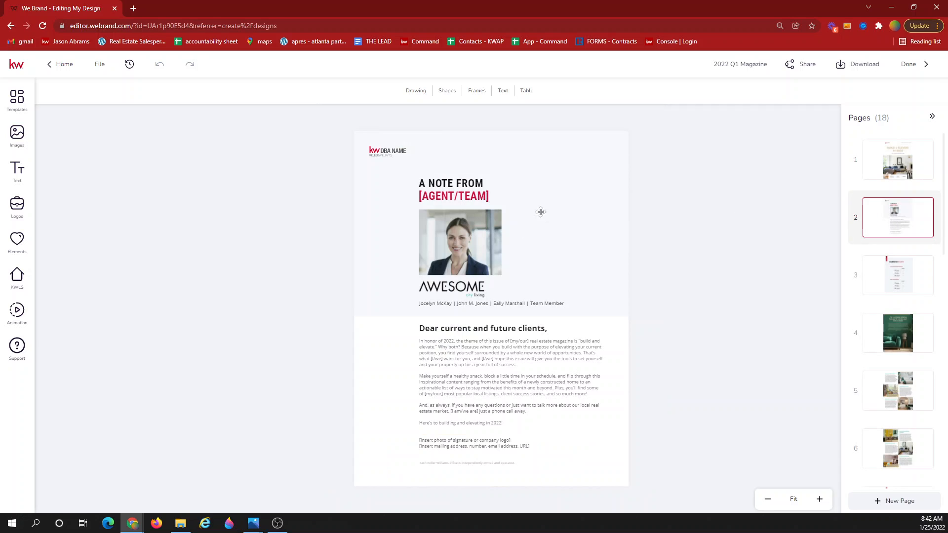
click(469, 262)
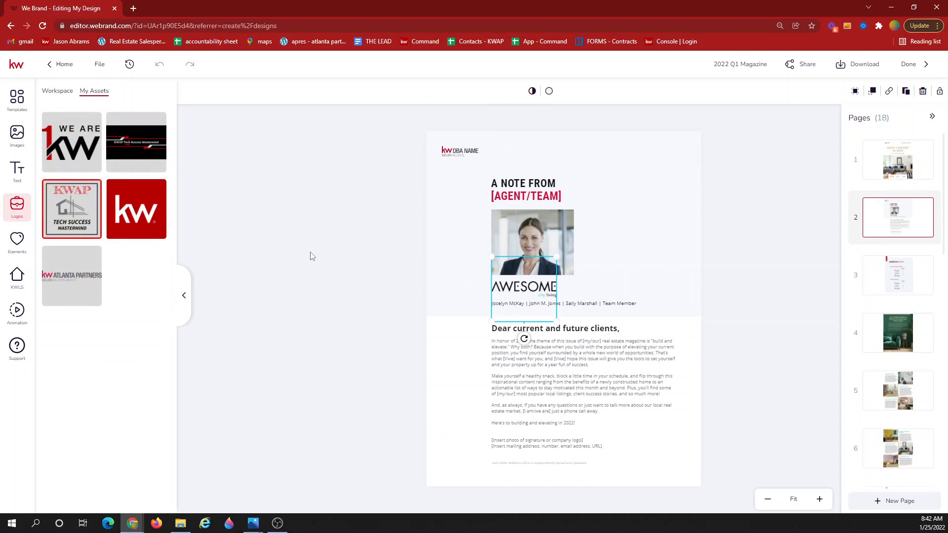
click(489, 266)
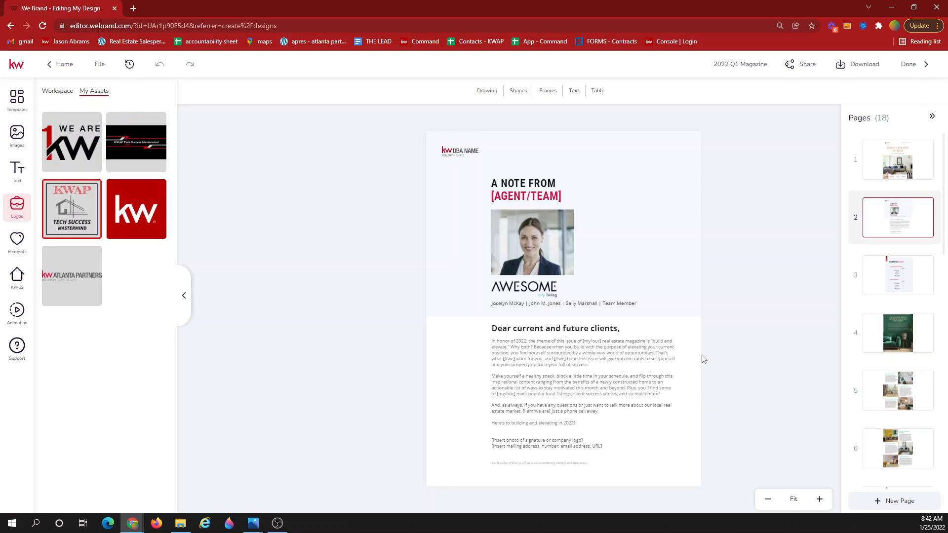
click(549, 363)
click(772, 356)
click(819, 499)
scroll(792, 422, down, 1)
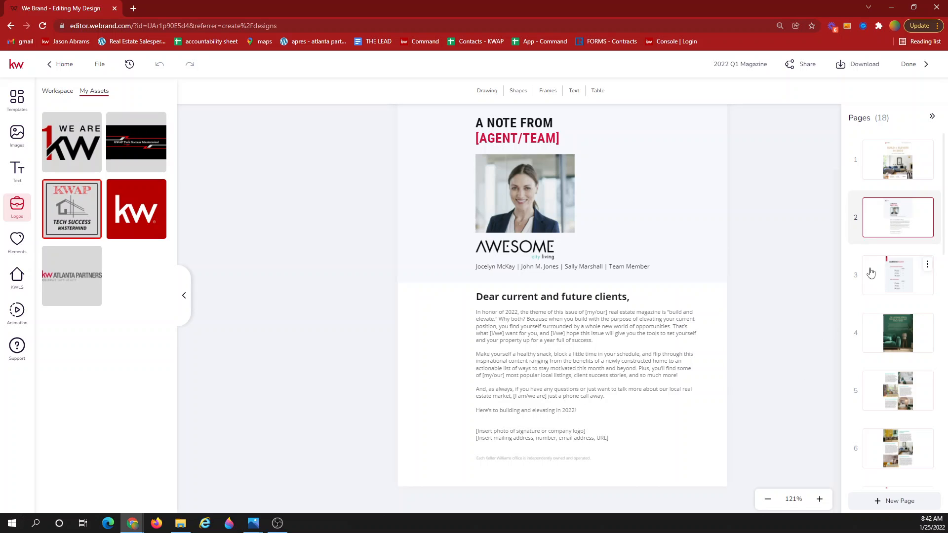
click(900, 275)
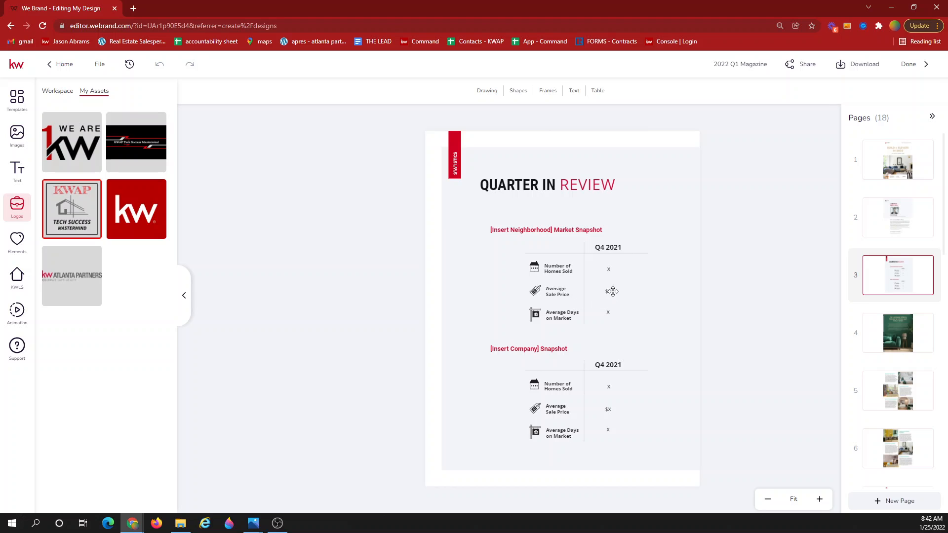
Check page 3's $X average sale price value, then open page 4's interior design trends article.
click(607, 291)
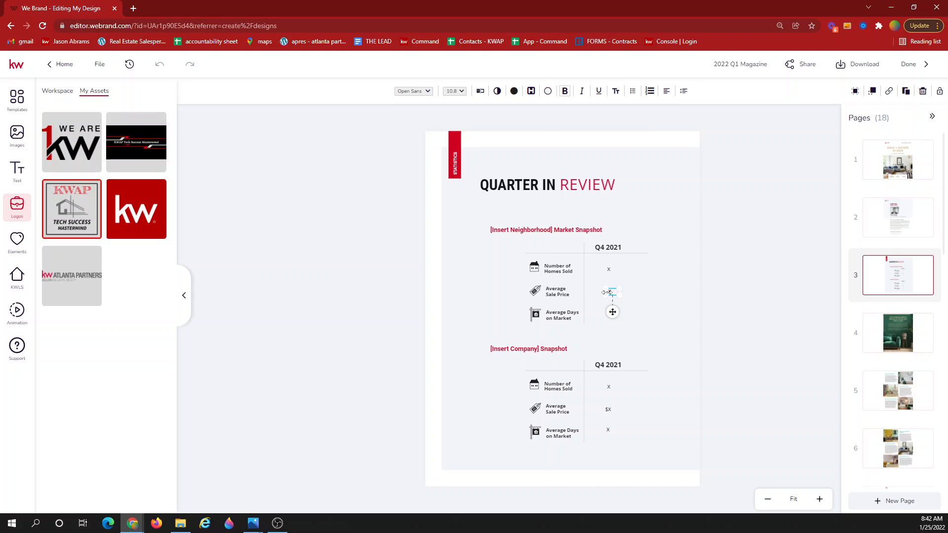
click(788, 290)
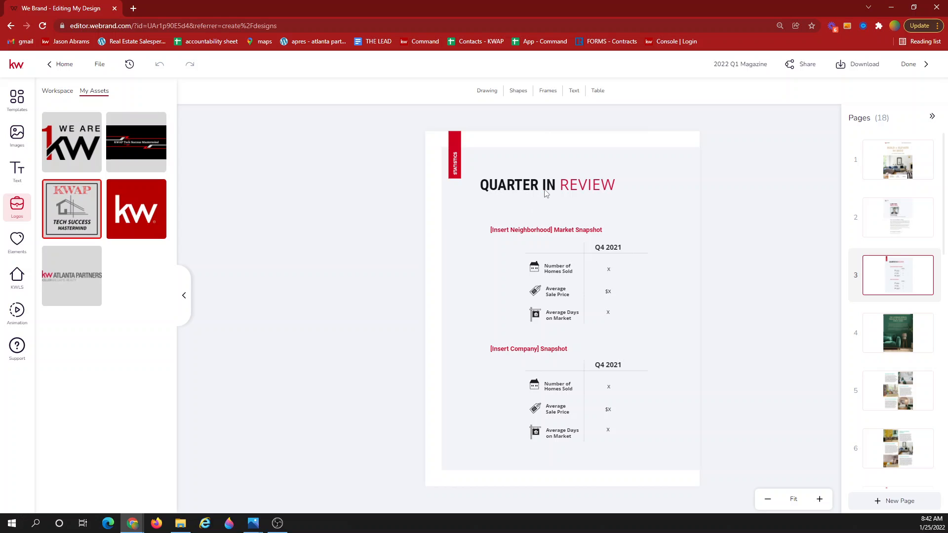
click(891, 338)
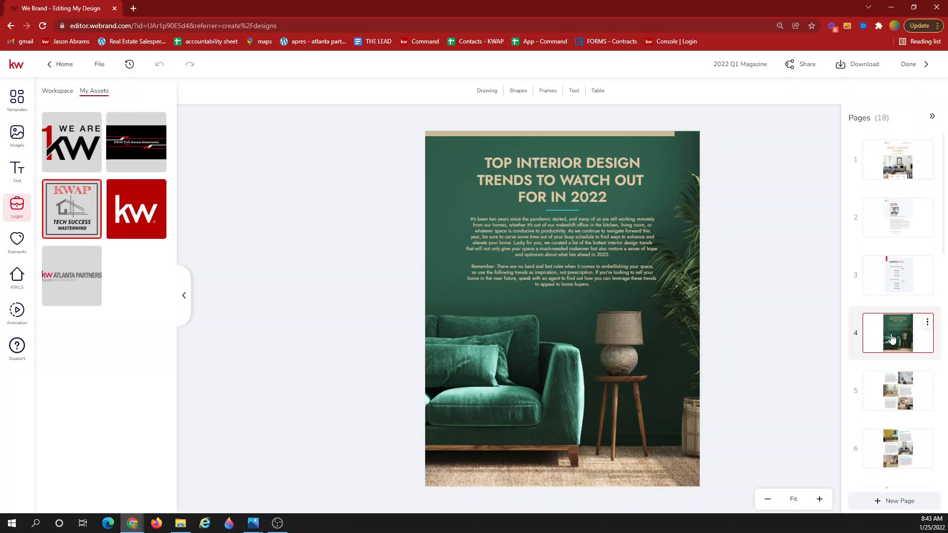
Open page 5 at 131% zoom and inspect its living-room photo and OLD-SCHOOL CHARM heading.
click(895, 394)
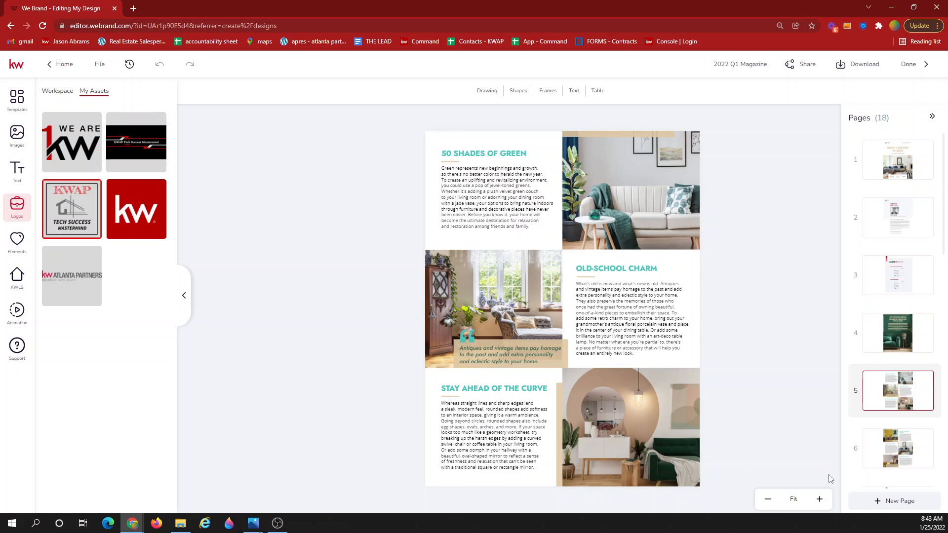
click(819, 500)
click(820, 500)
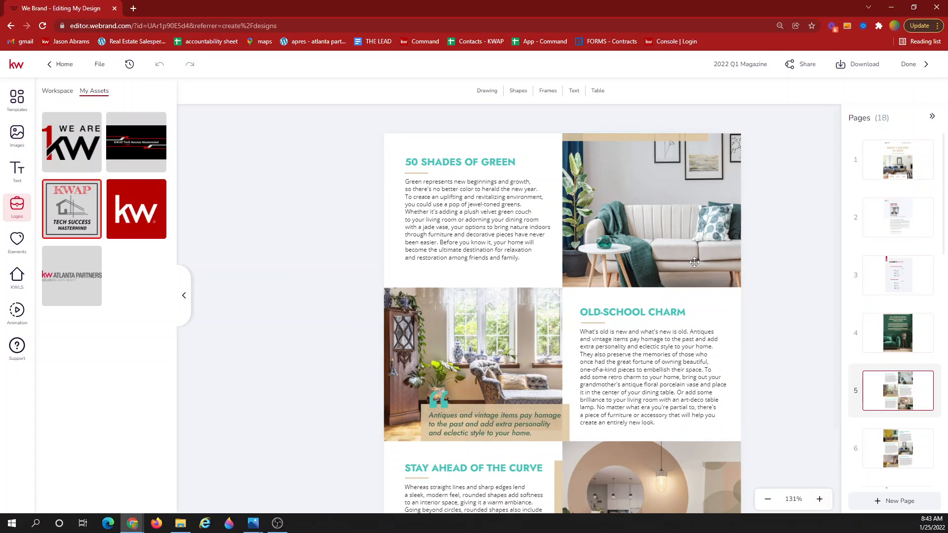
click(680, 250)
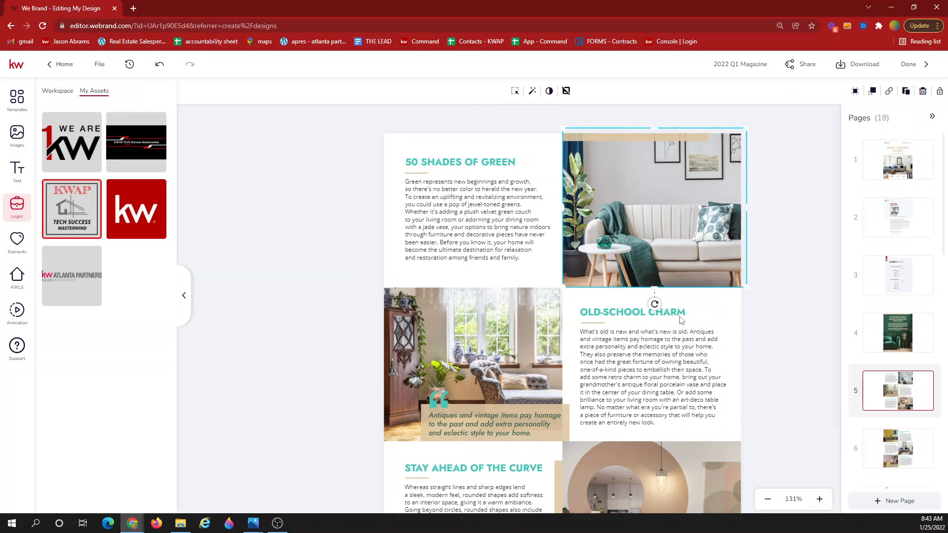
click(659, 316)
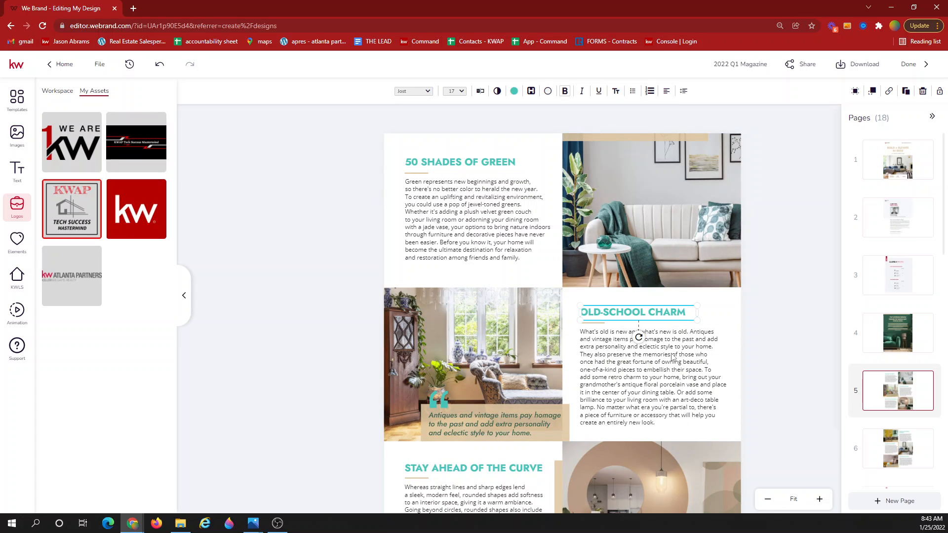
click(798, 328)
Scroll through the spread and go to page 7, the Featured Listing.
scroll(797, 328, down, 3)
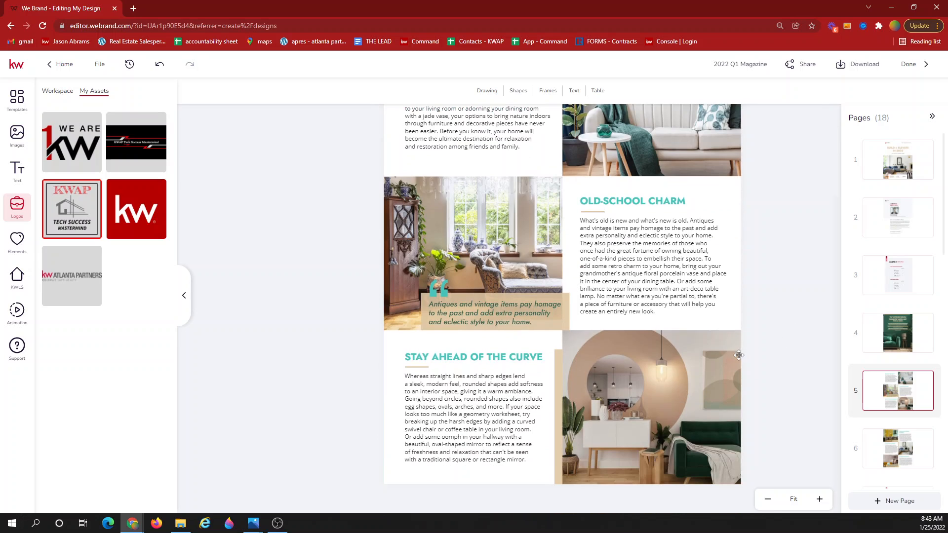
scroll(738, 354, up, 1)
scroll(742, 356, up, 1)
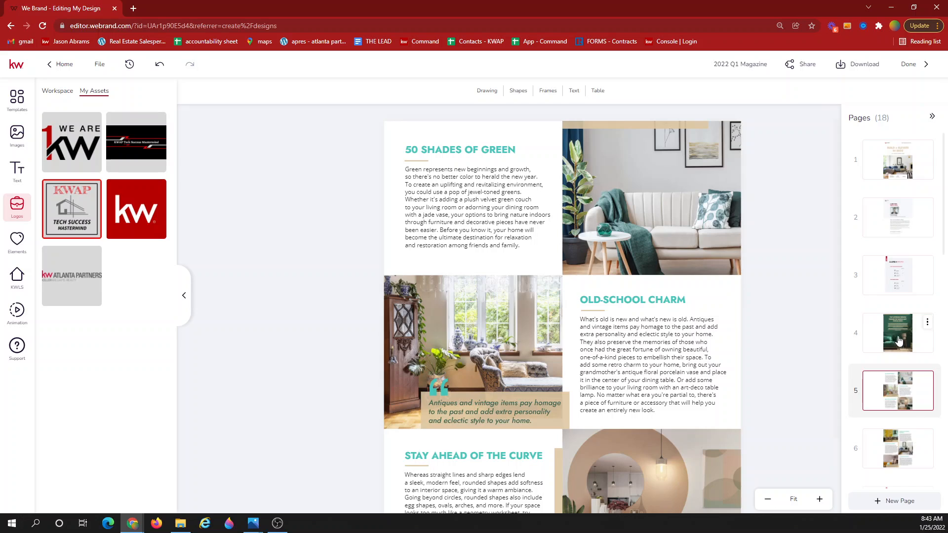
scroll(897, 338, down, 3)
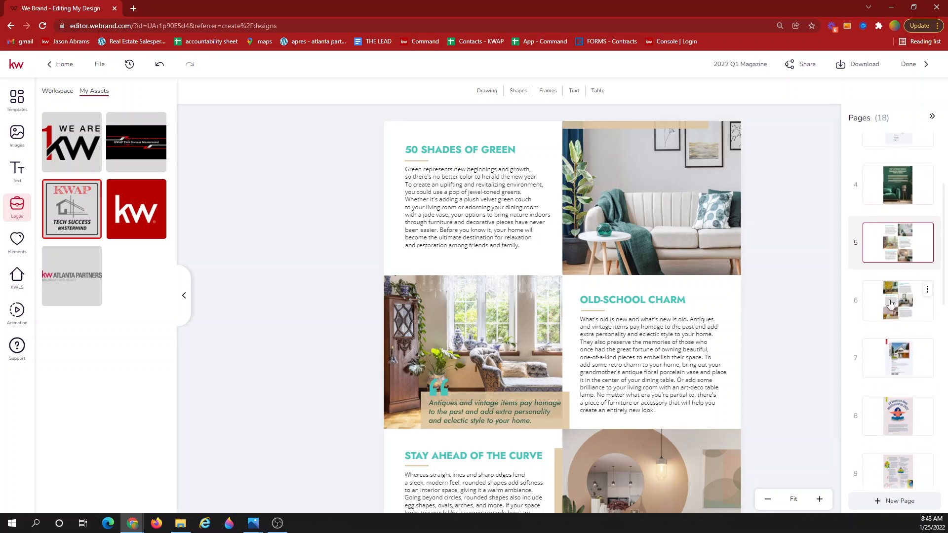
scroll(892, 302, down, 1)
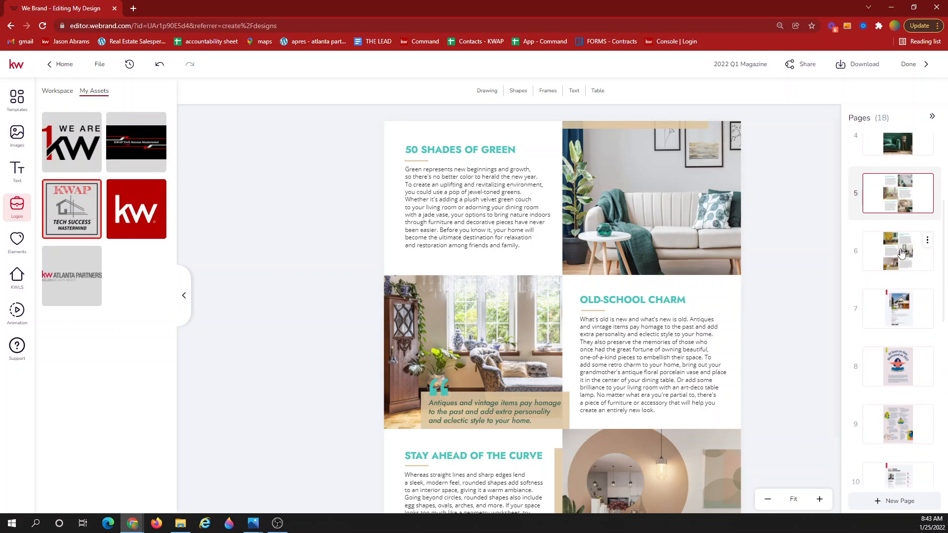
click(901, 311)
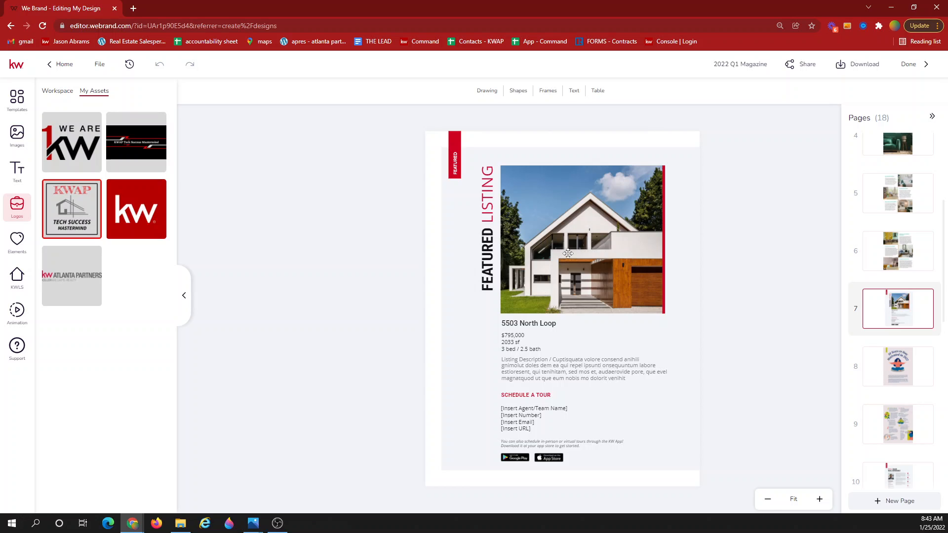
Select the featured house photo and search KW listings by address '509' to open its photo gallery.
click(568, 254)
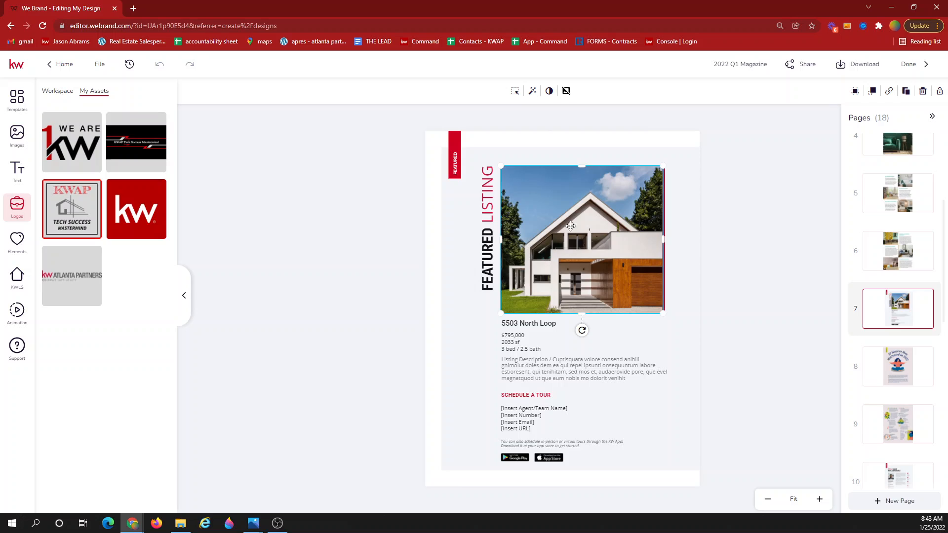
click(17, 287)
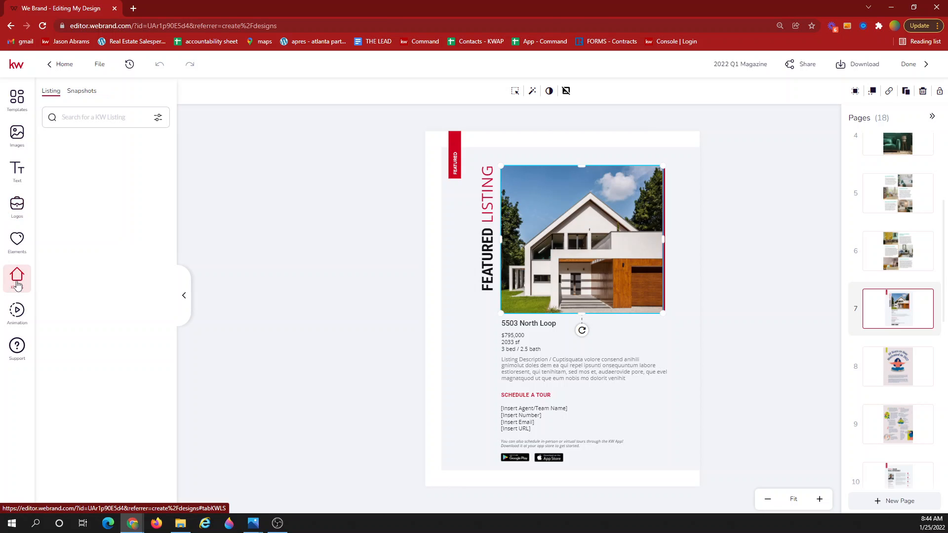
click(76, 118)
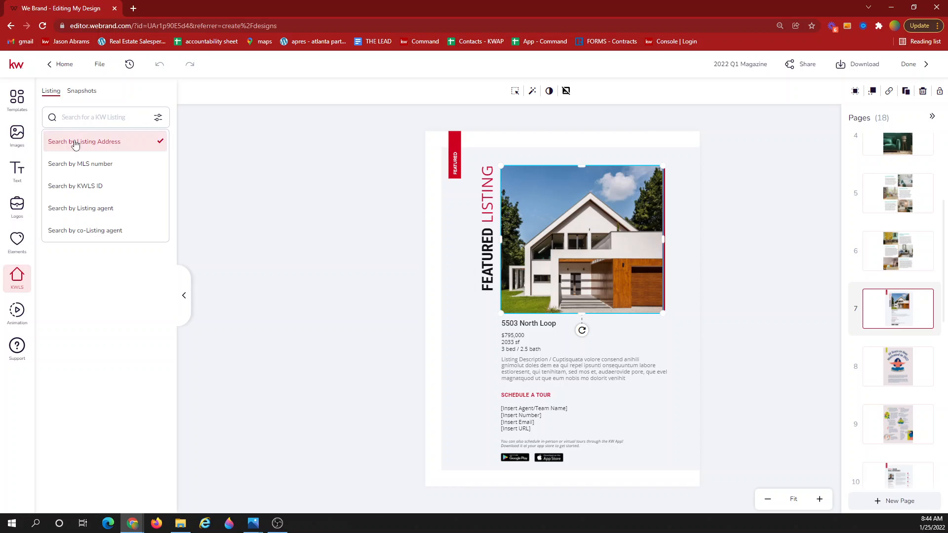
click(73, 118)
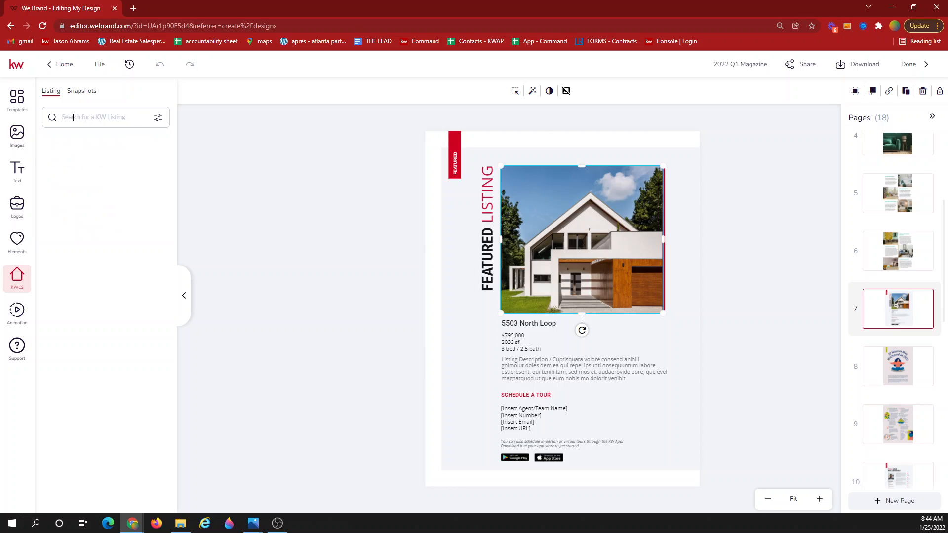
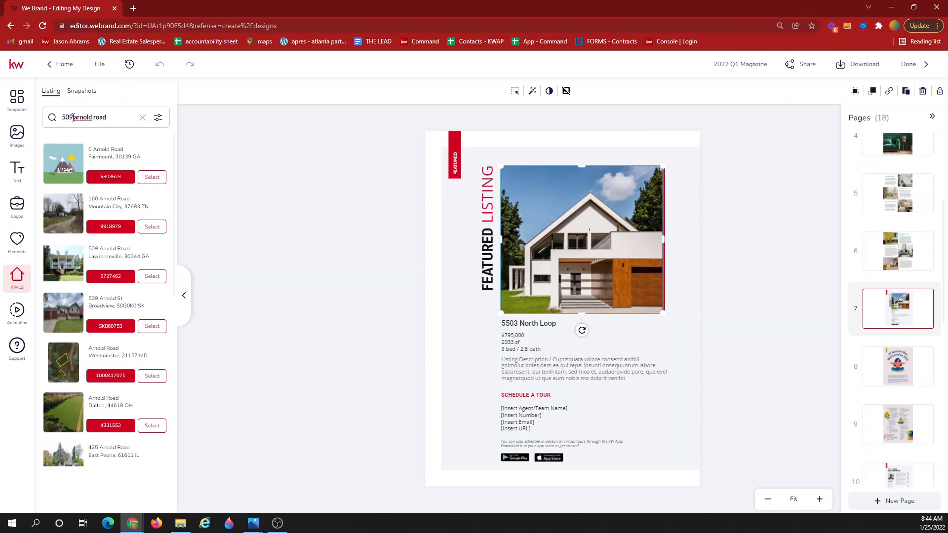
click(152, 277)
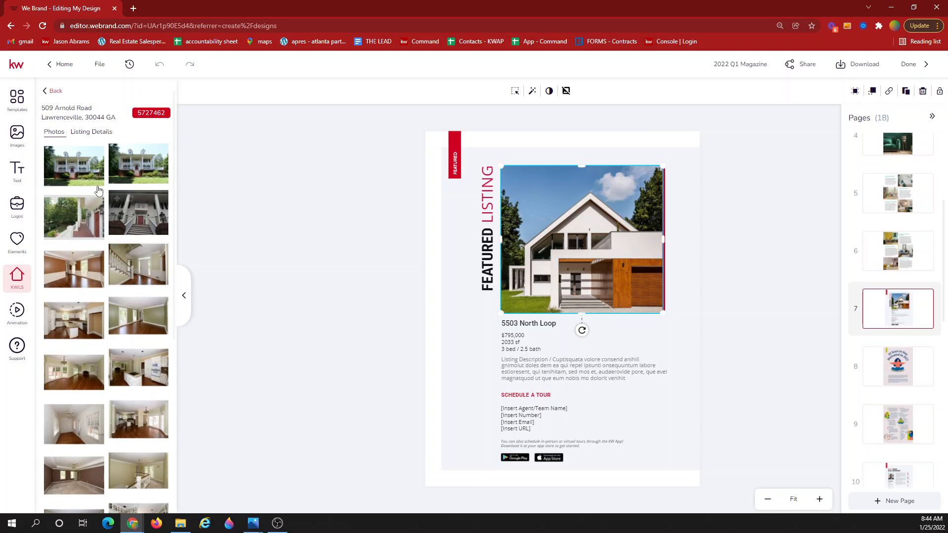
Place the white columned house-front photo in the Featured Listing frame and nudge it slightly left.
drag(148, 171, 509, 276)
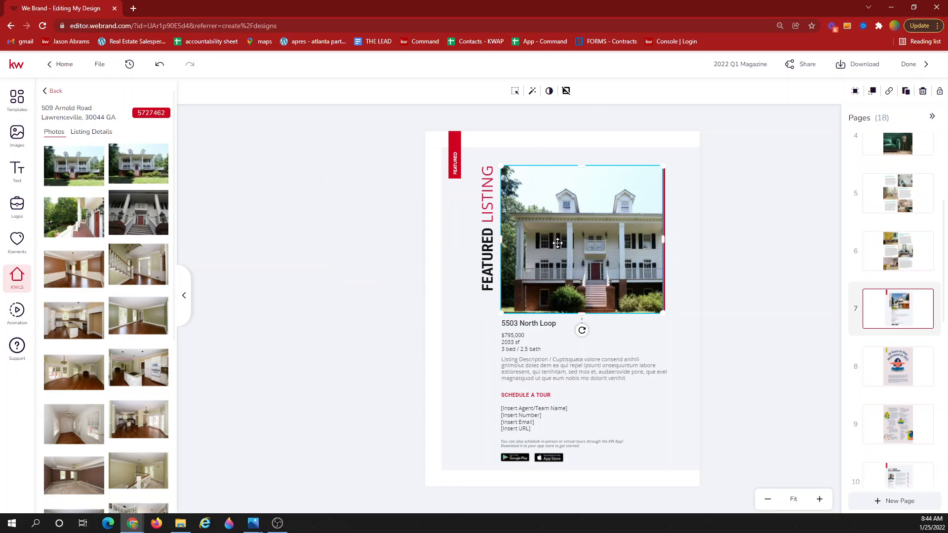
double_click(562, 243)
mouse_move(573, 245)
mouse_down()
mouse_move(554, 243)
mouse_move(563, 244)
mouse_up()
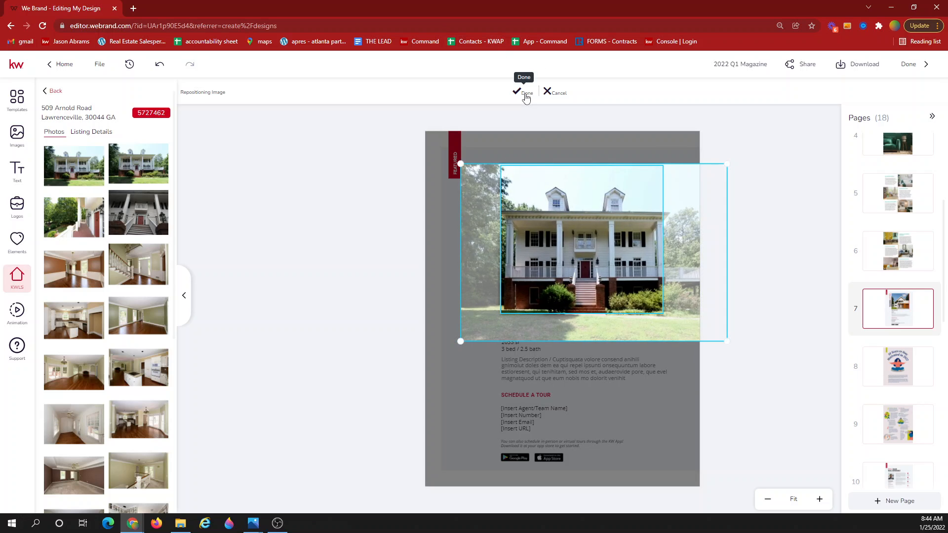
click(523, 92)
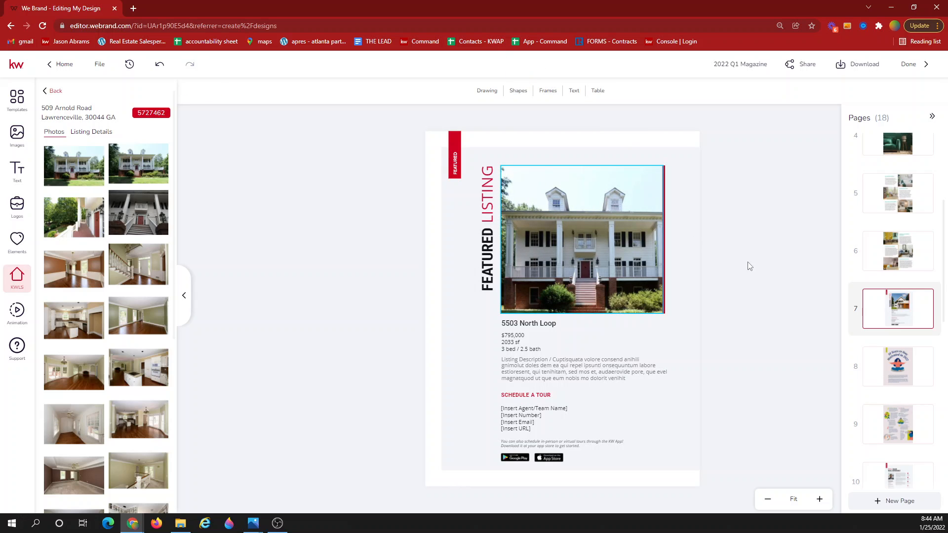
Check the listing's details and photos, then open page 8, '10 Ways to Stay Motivated in 2022'.
click(92, 131)
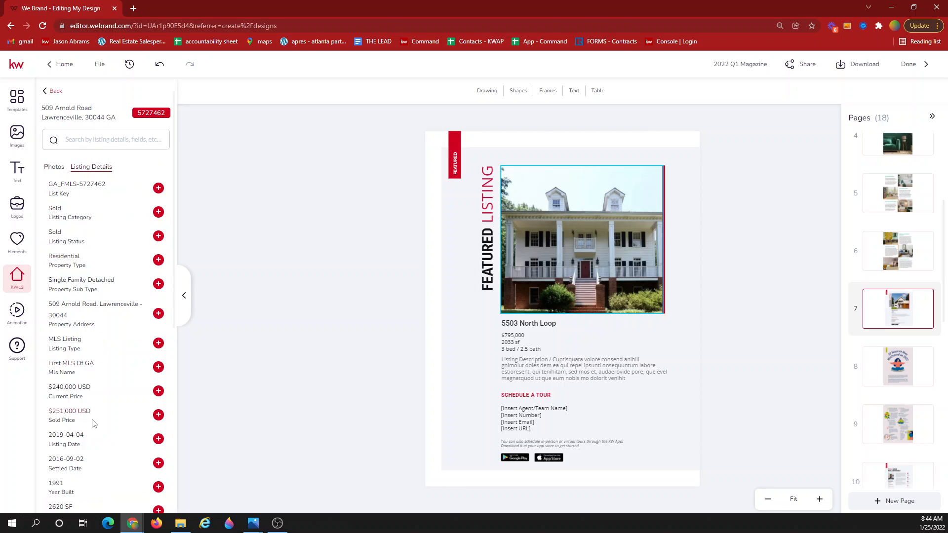
click(59, 168)
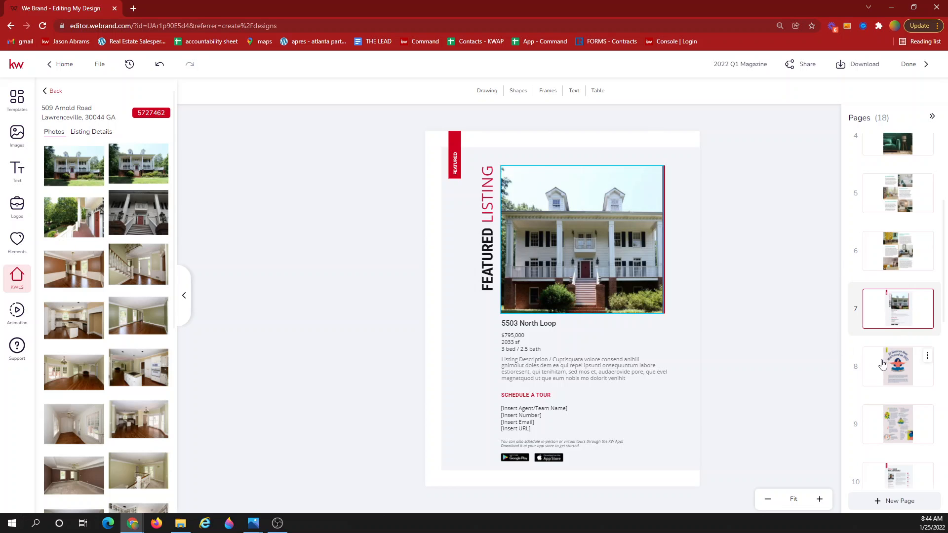
click(896, 371)
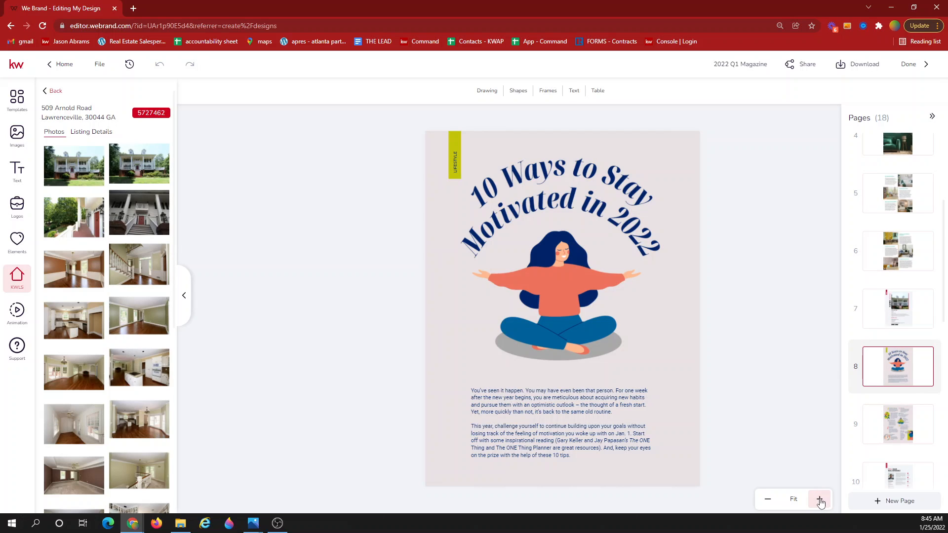
Zoom into the article page, review page 9's ten tips, then bring up page 10's agent profile.
click(819, 500)
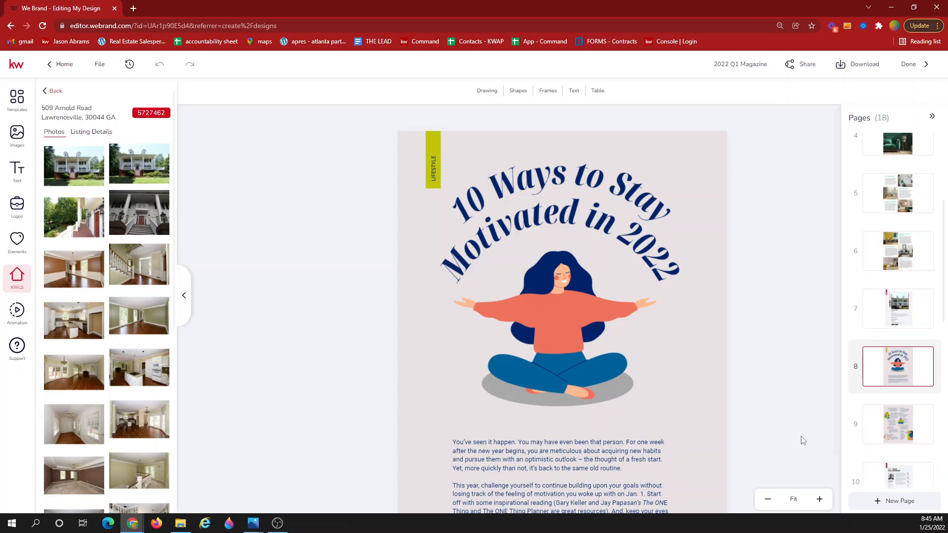
scroll(738, 383, down, 2)
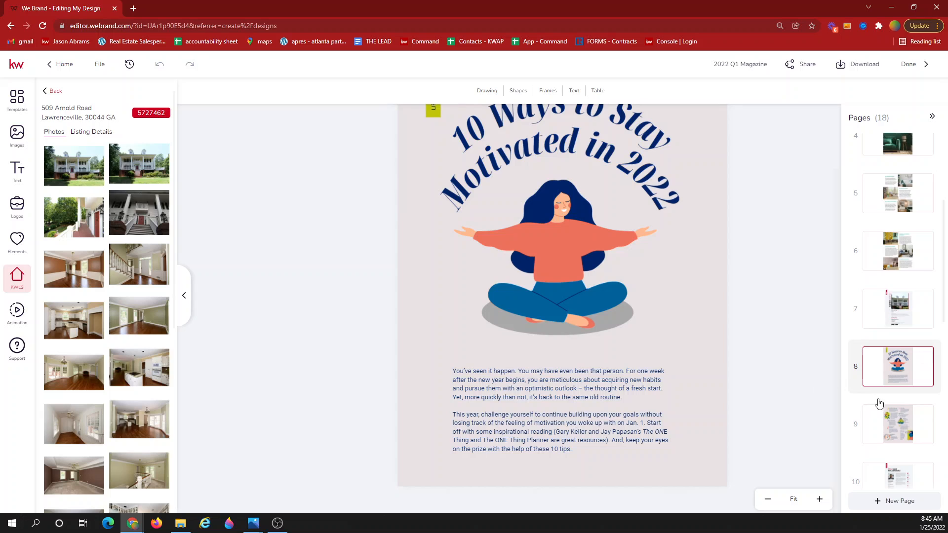
click(886, 419)
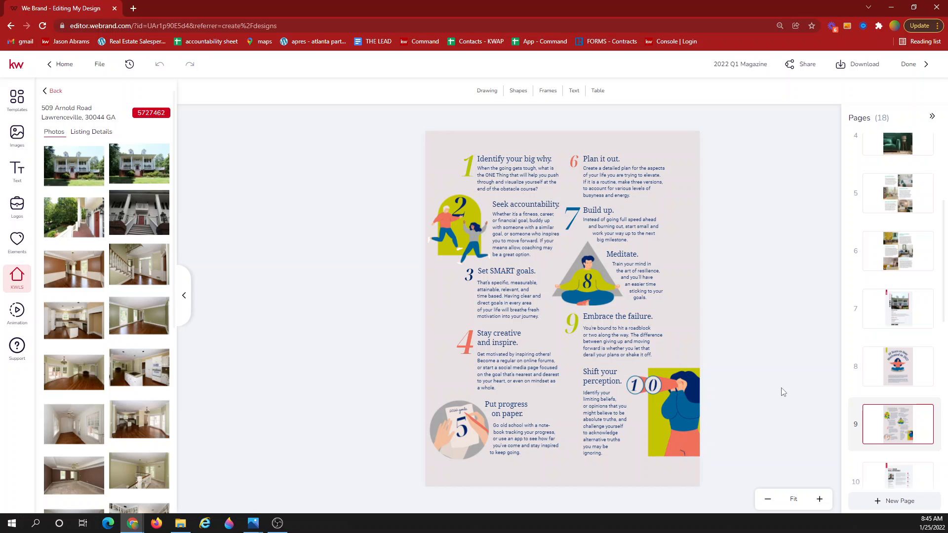
scroll(897, 396, down, 3)
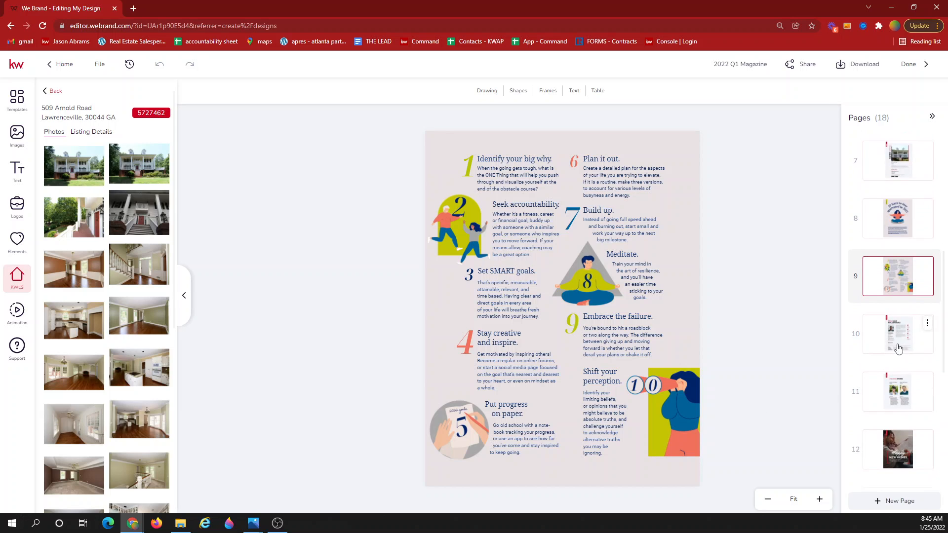
click(893, 335)
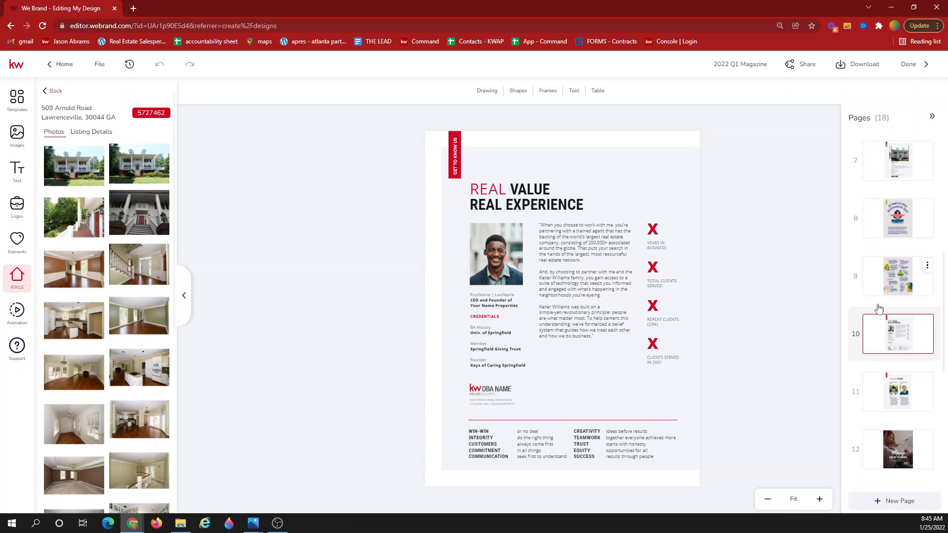
Step through page 11 Success Stories and page 12 Happy New Homes to reach page 13.
click(897, 389)
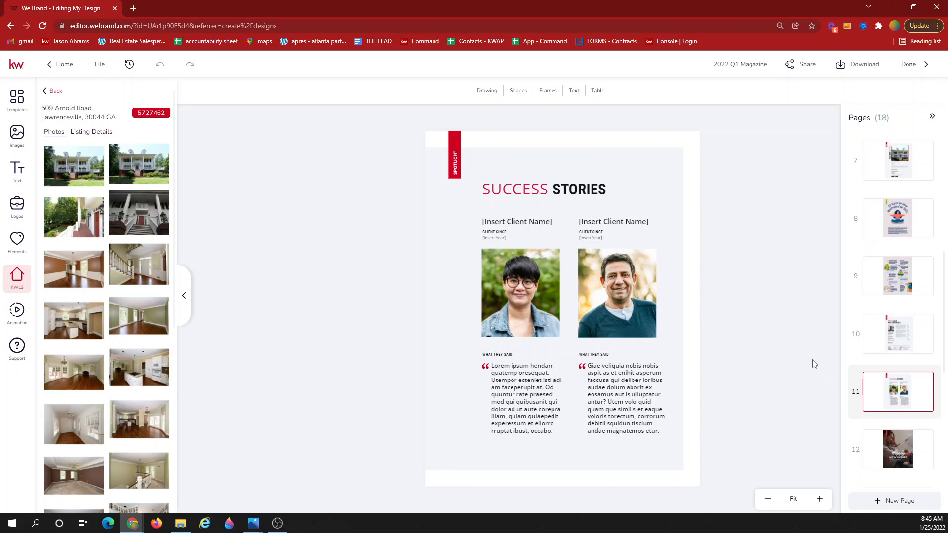
scroll(898, 363, down, 5)
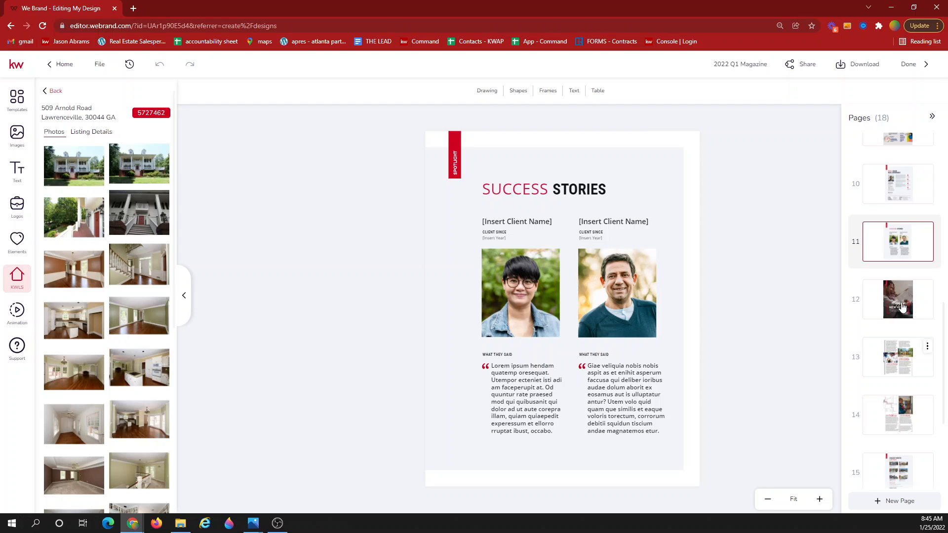
click(900, 213)
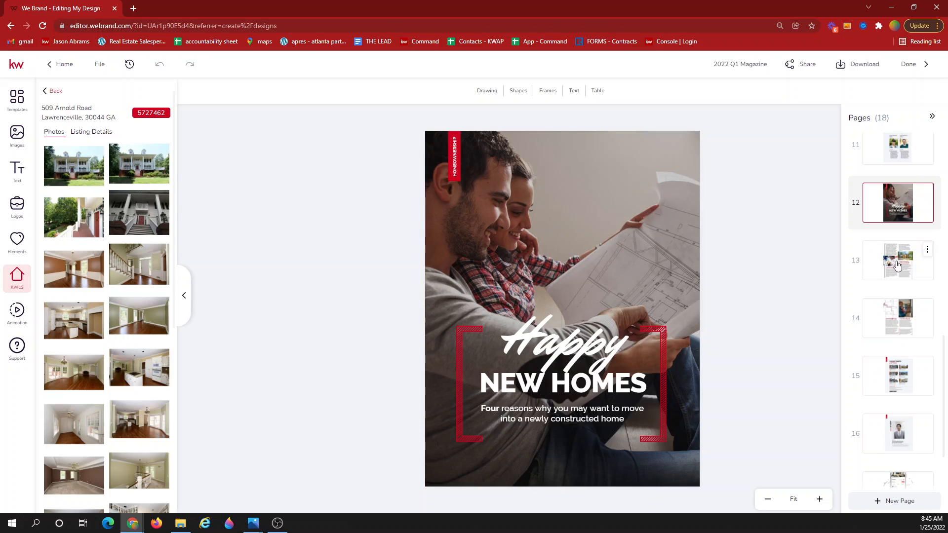
click(898, 269)
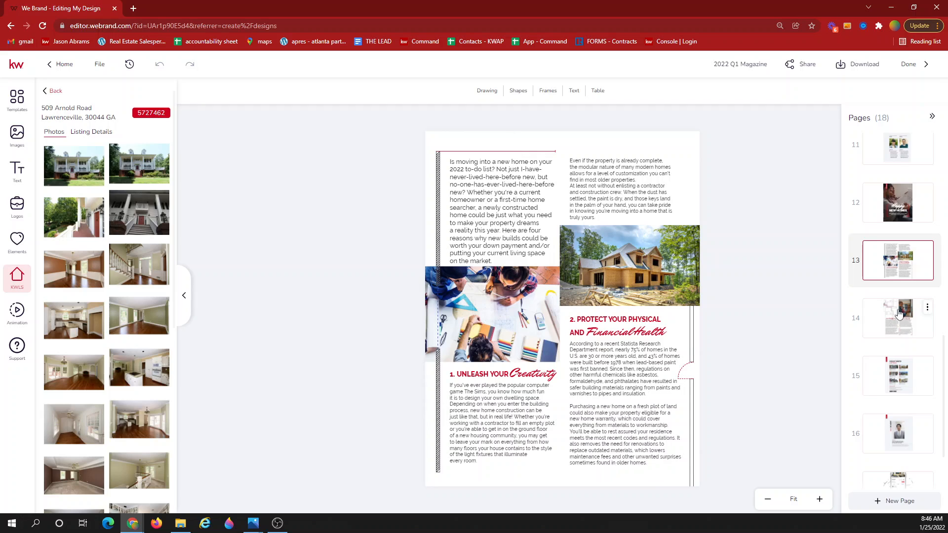
View page 15 Coolest Winter Listings, clear the KWLS listing search, then go to page 16.
click(897, 384)
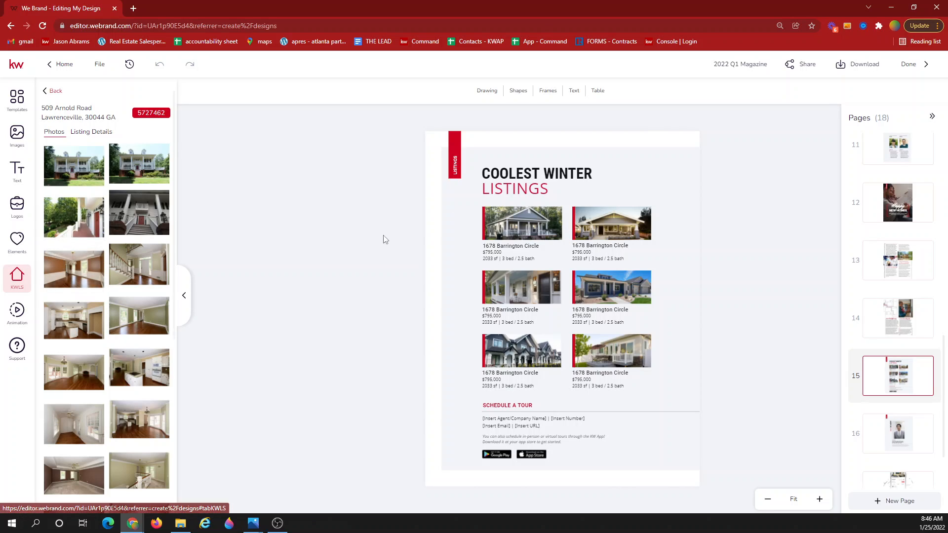
click(48, 95)
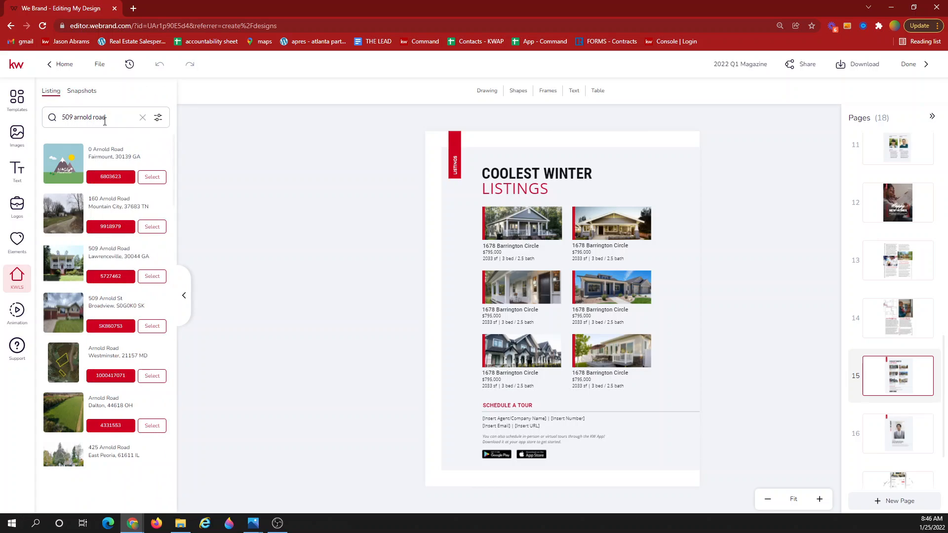
click(139, 117)
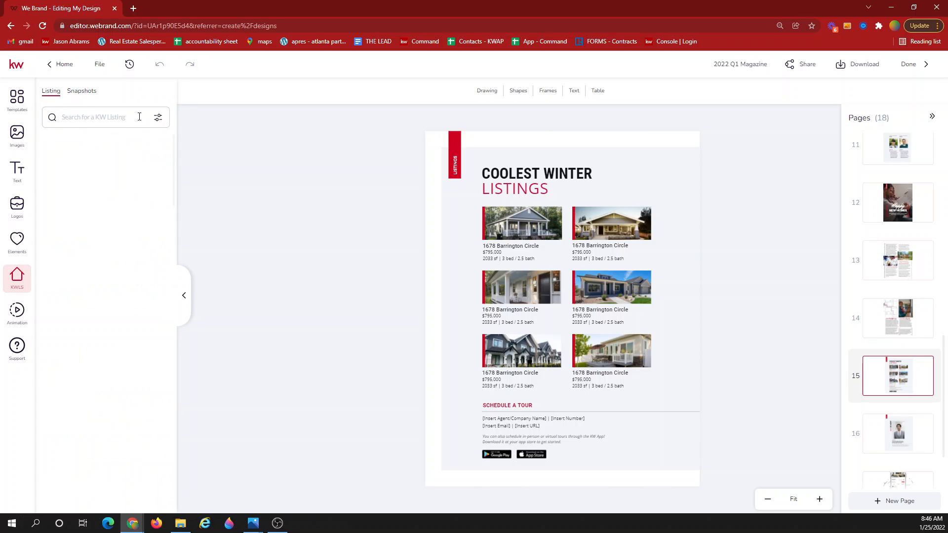
click(93, 122)
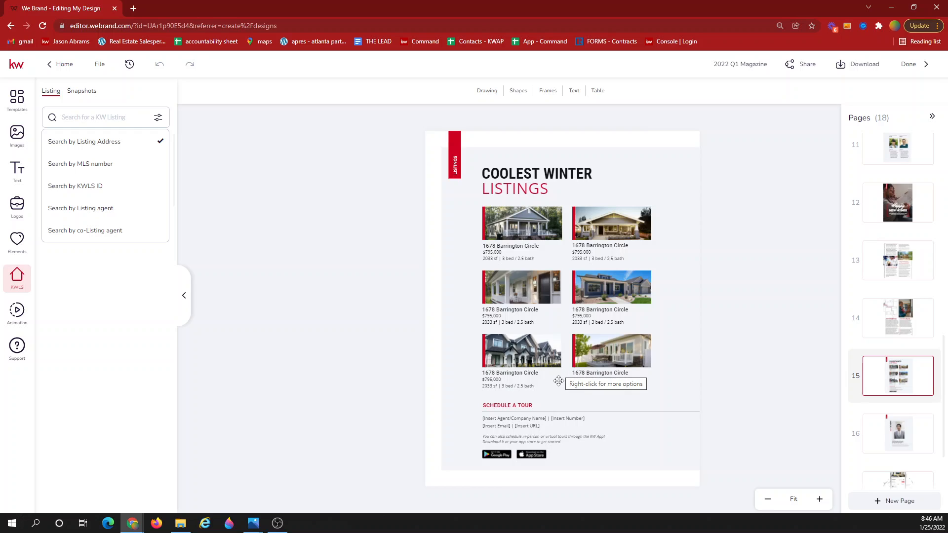
click(898, 434)
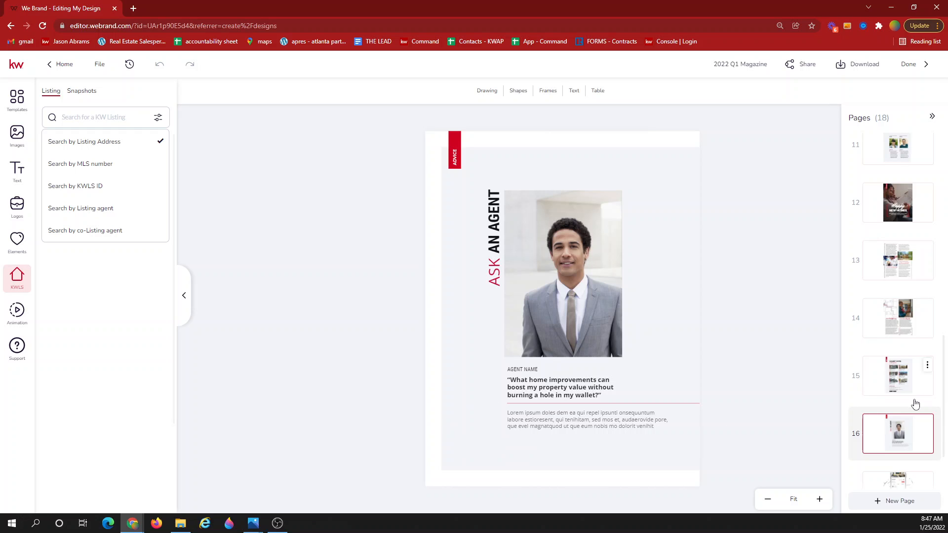
On page 17, delete the 'Insert Your Personal URL' placeholder text from the red bar.
scroll(914, 403, down, 2)
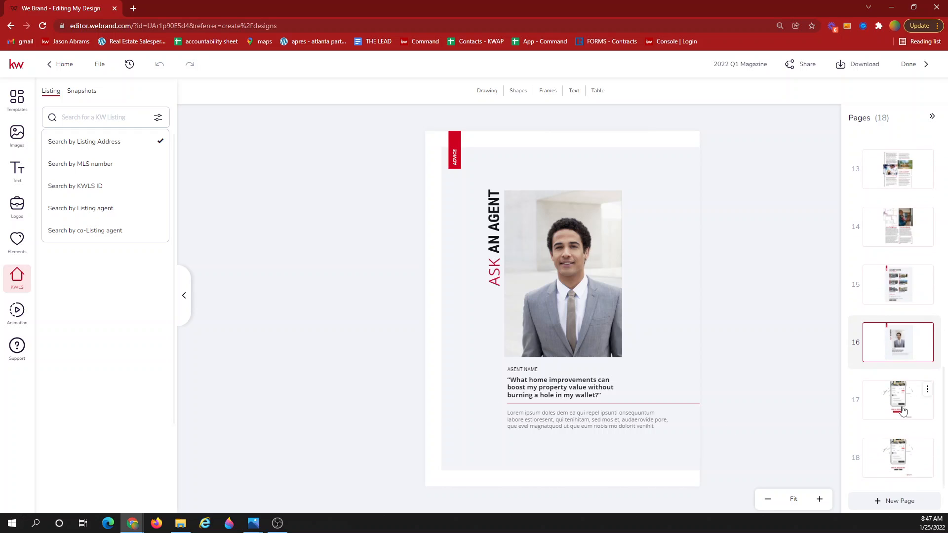
click(897, 392)
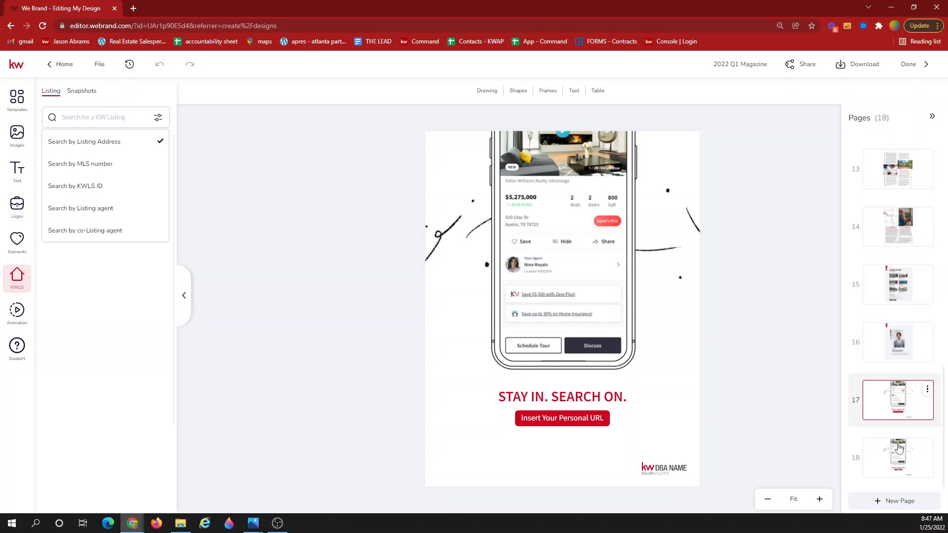
click(562, 421)
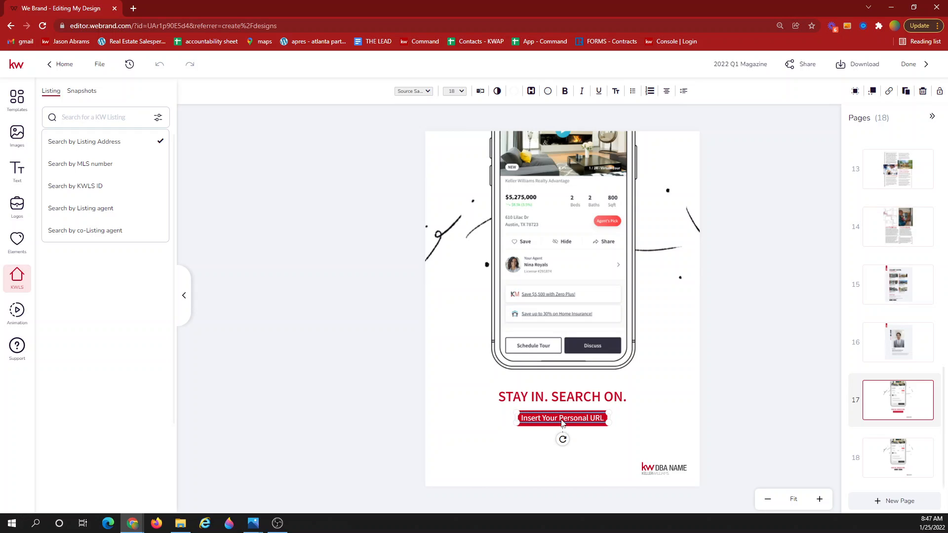
key(Delete)
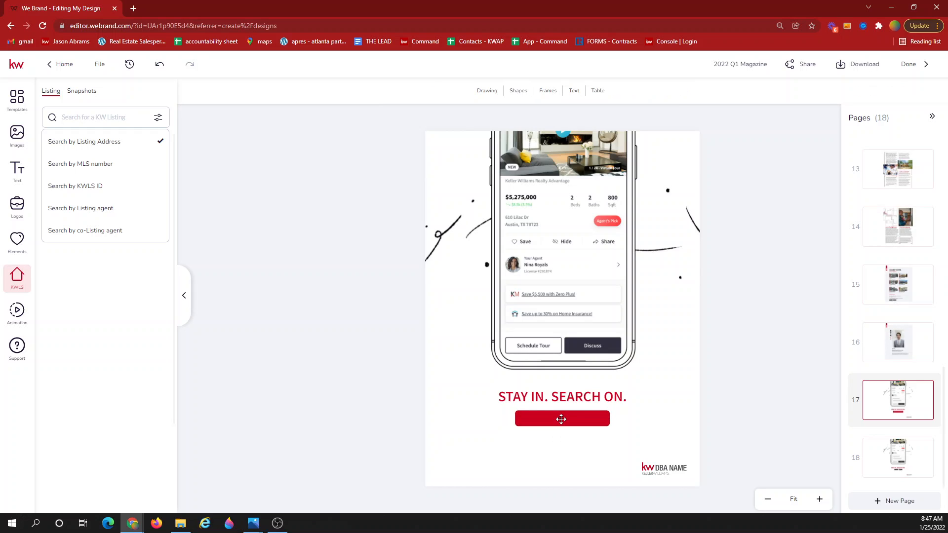
Widen the blank red bar and centre it on the page, then move to page 18.
click(561, 419)
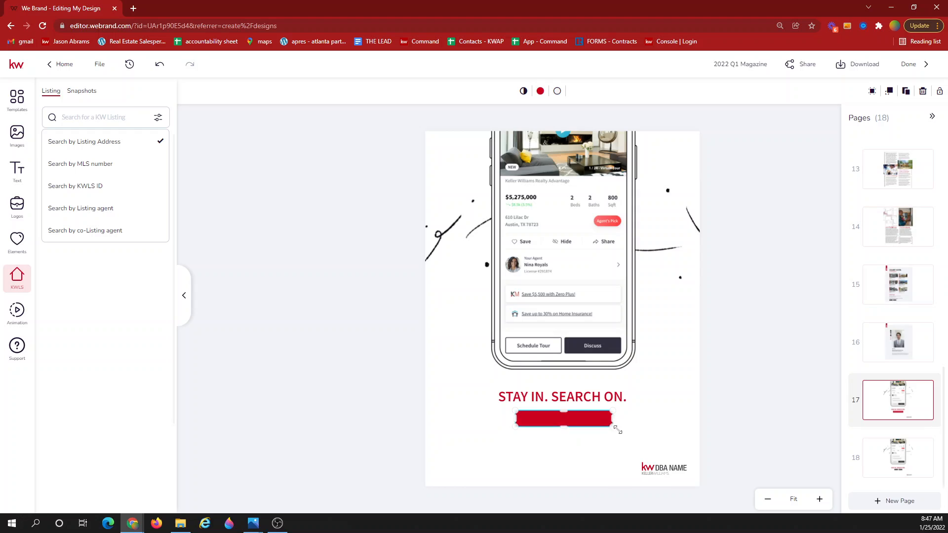
drag(617, 430, 594, 419)
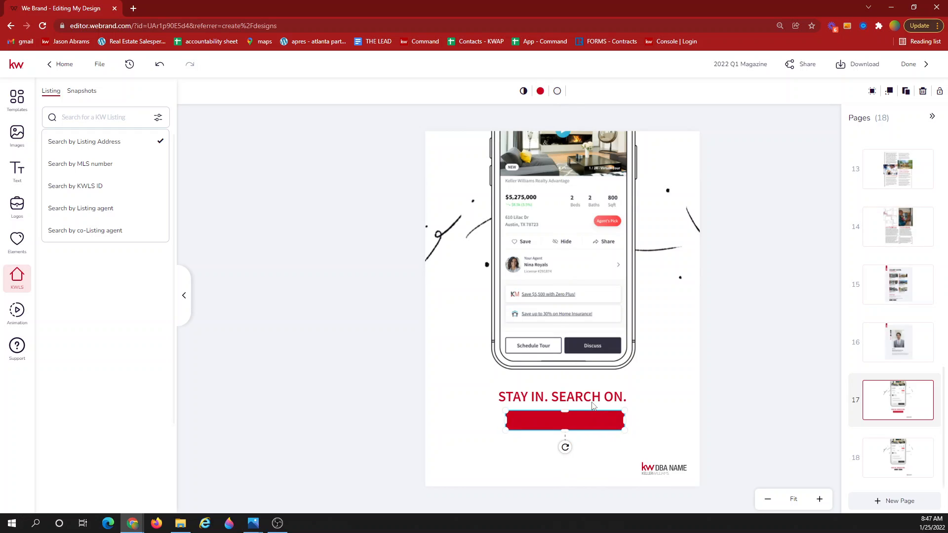
click(593, 403)
click(580, 426)
click(902, 464)
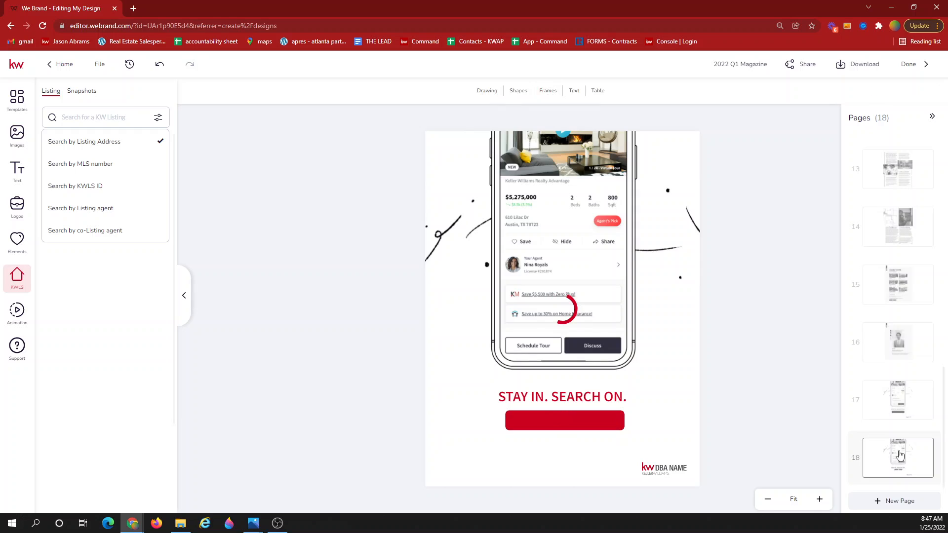
Delete page 18's phone image, both ink-stroke groups and all the image placeholders.
click(579, 262)
key(Delete)
click(567, 261)
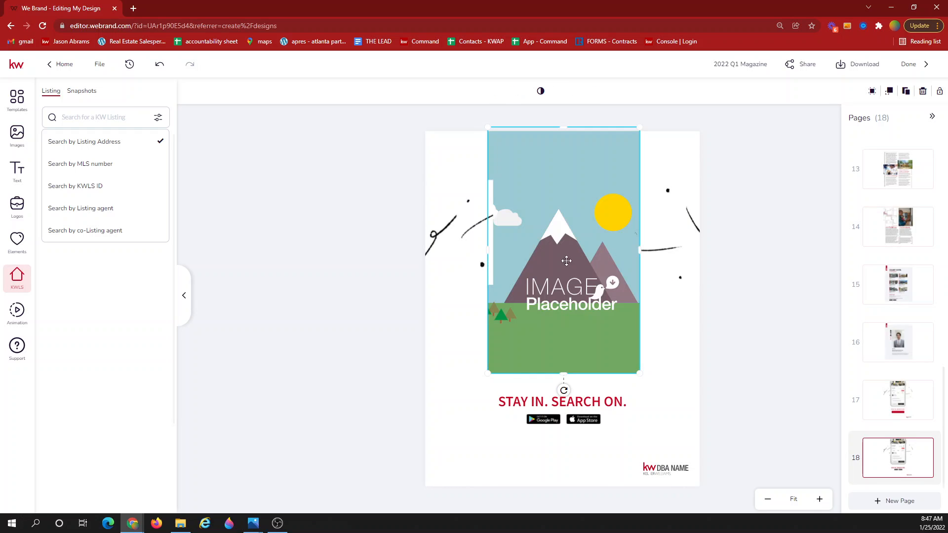
key(Delete)
click(660, 245)
key(Delete)
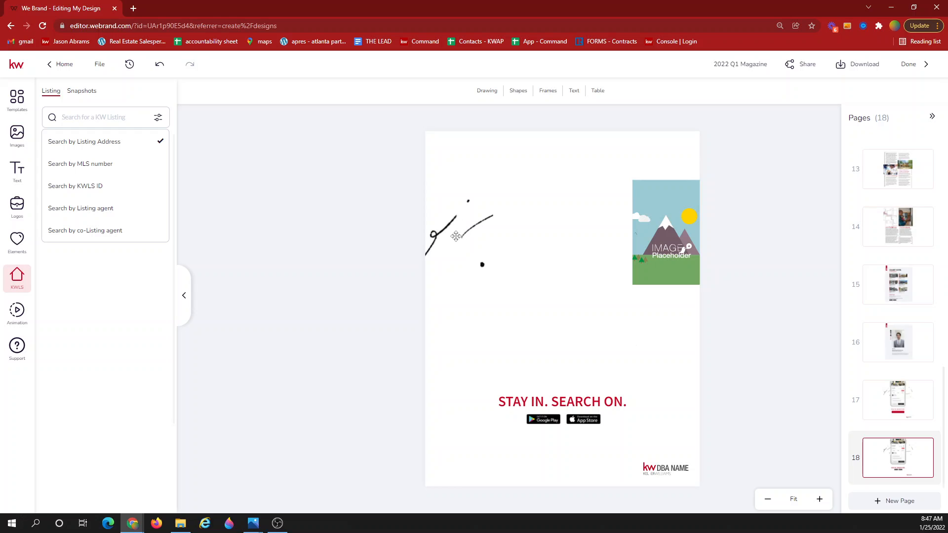
click(455, 235)
key(Delete)
click(455, 236)
key(Delete)
click(662, 241)
key(Delete)
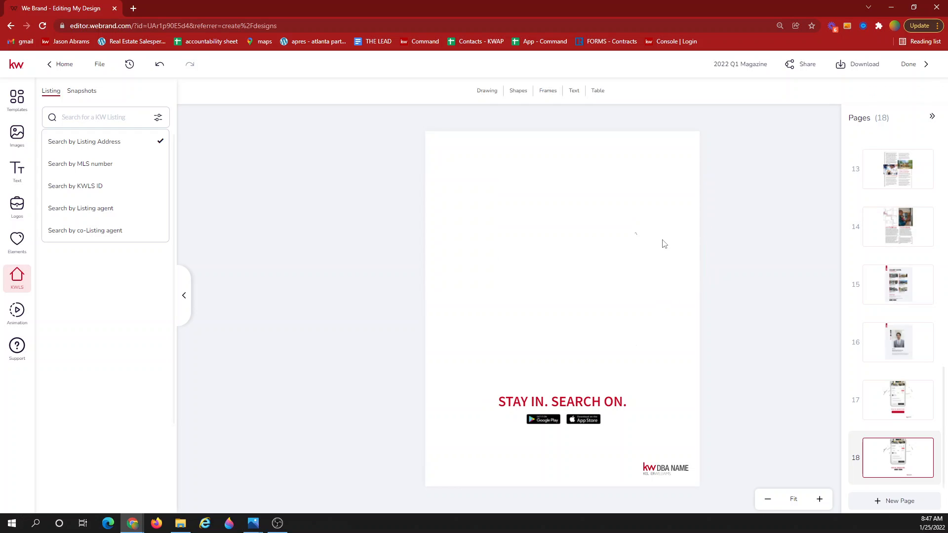
Delete the STAY IN. SEARCH ON. heading, both app badges, their placeholders and the DBA NAME logo.
click(579, 410)
key(Delete)
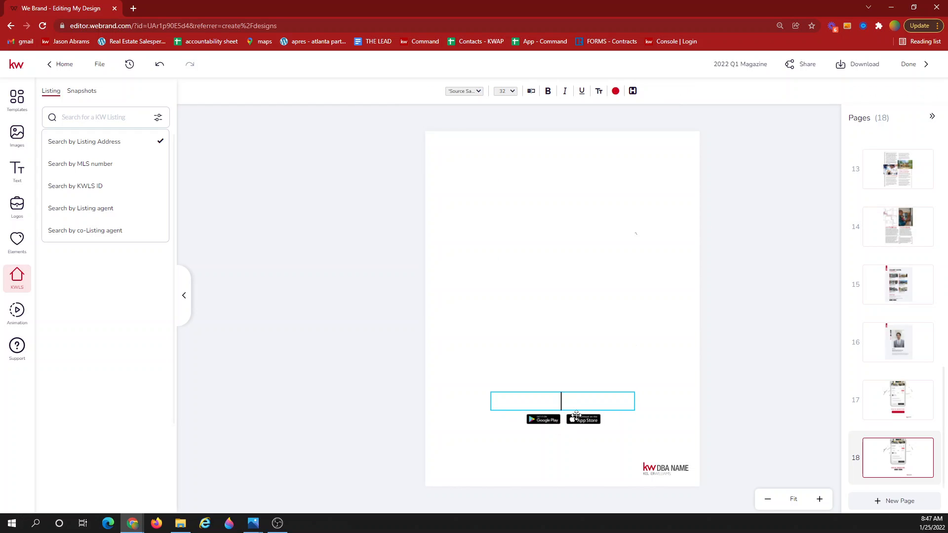
click(551, 419)
key(Delete)
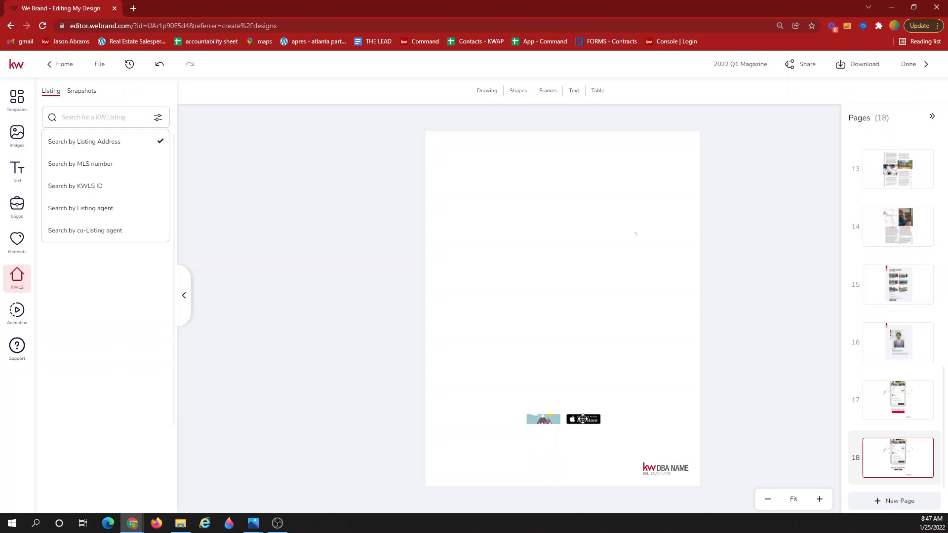
click(582, 419)
key(Delete)
click(555, 420)
key(Delete)
click(575, 419)
key(Delete)
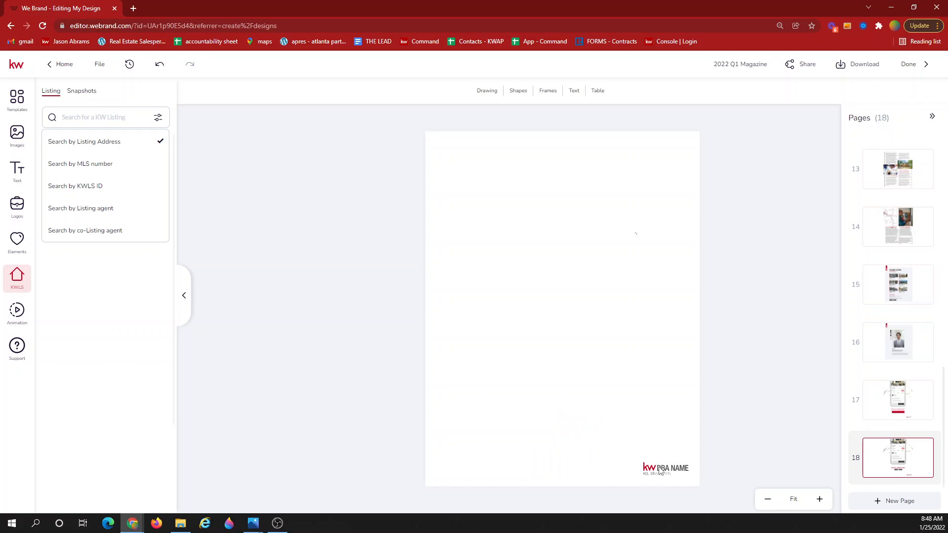
click(661, 471)
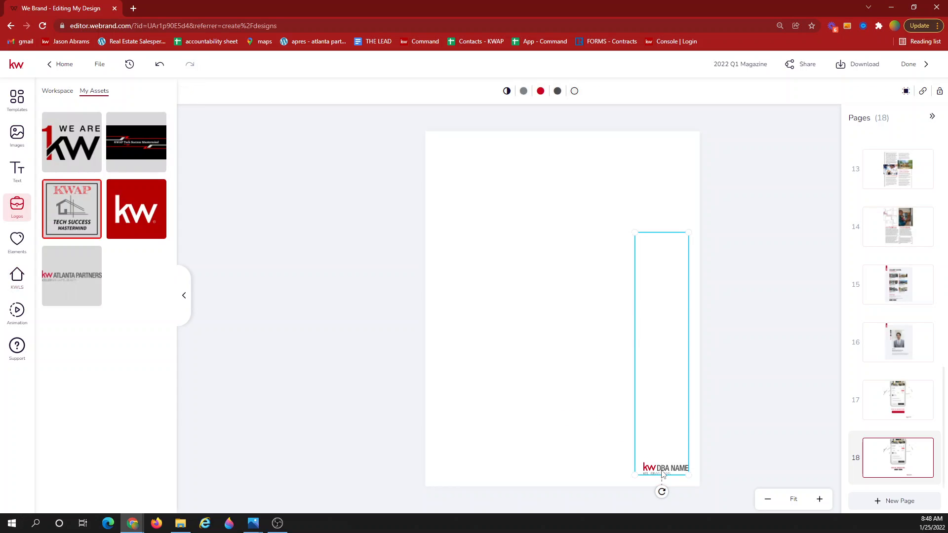
key(Delete)
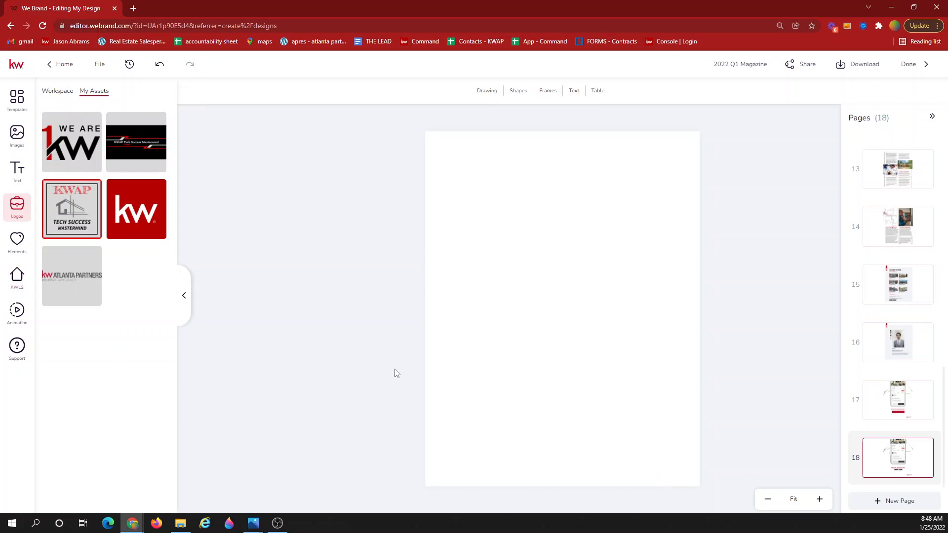
click(17, 134)
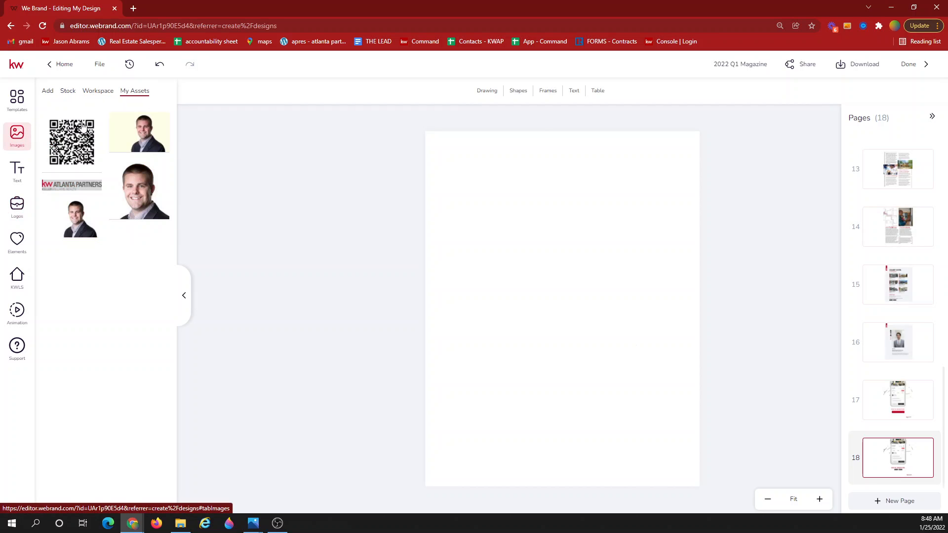
click(48, 92)
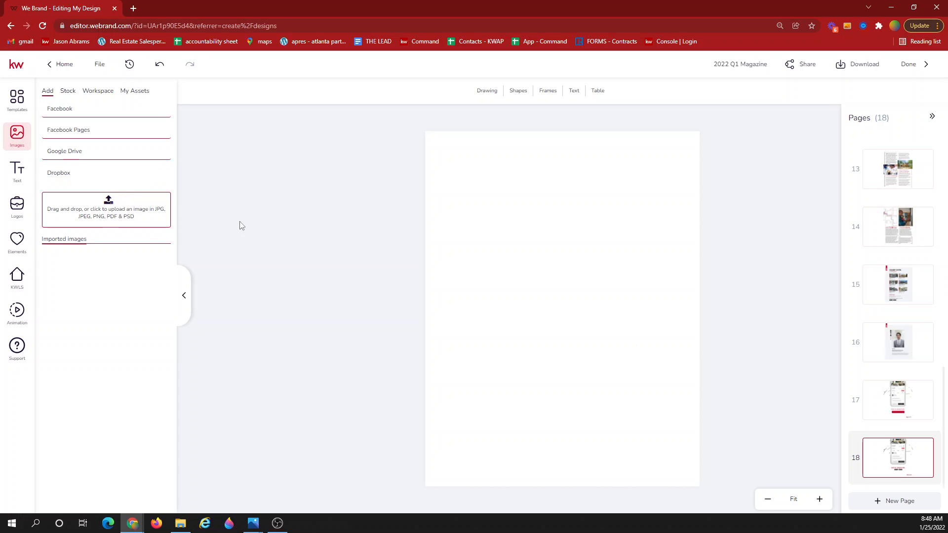
Cancel the image upload, move page 18 up, and duplicate the Coolest Winter Listings page.
click(106, 211)
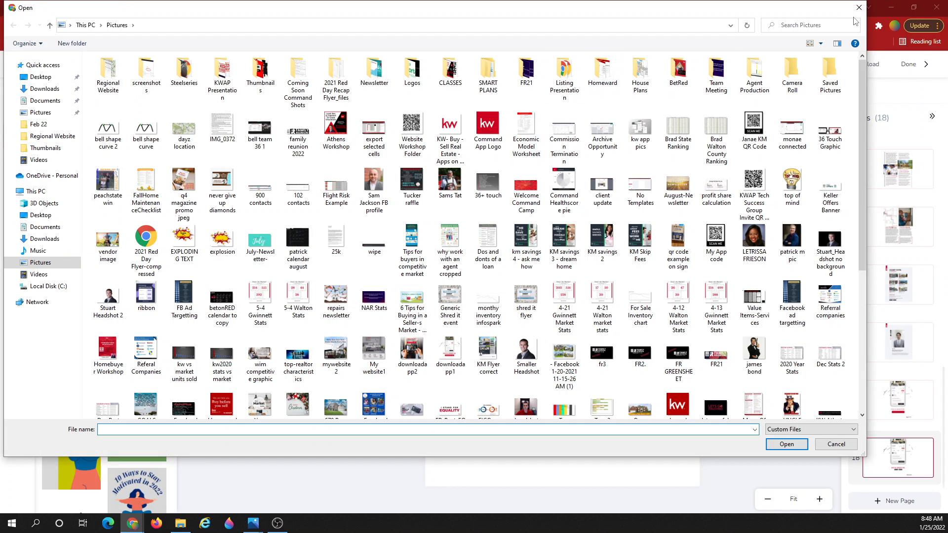
click(859, 7)
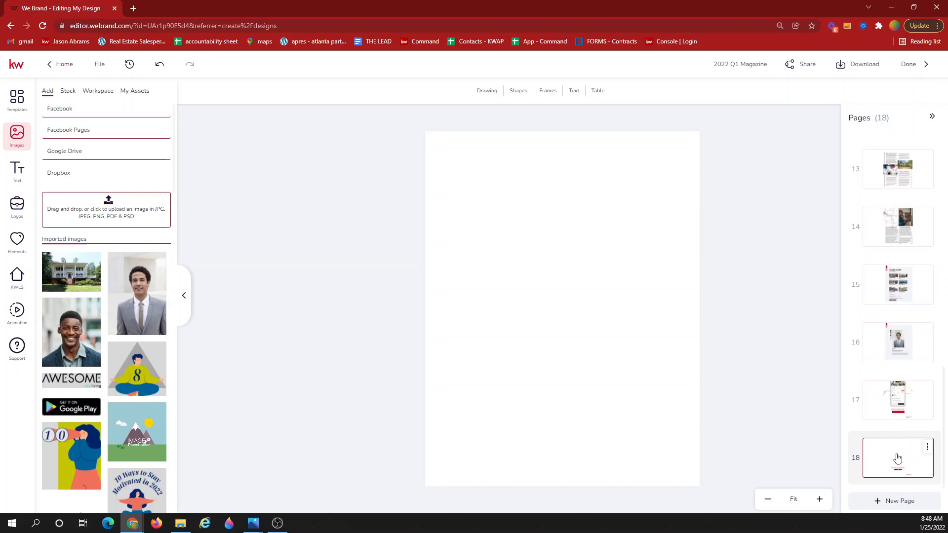
drag(897, 446, 889, 477)
click(926, 275)
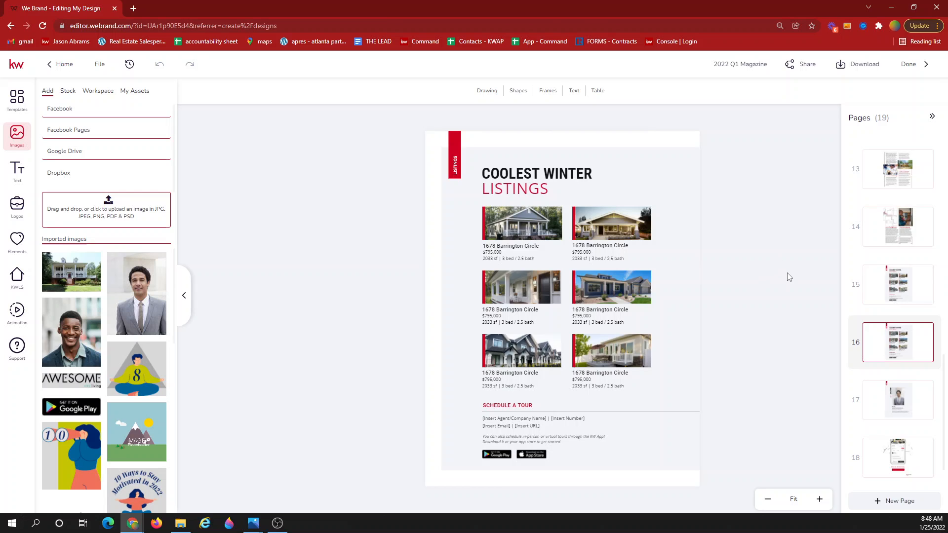
Return to page 1, the BUILD + ELEVATE IN 2022 cover.
scroll(874, 275, up, 10)
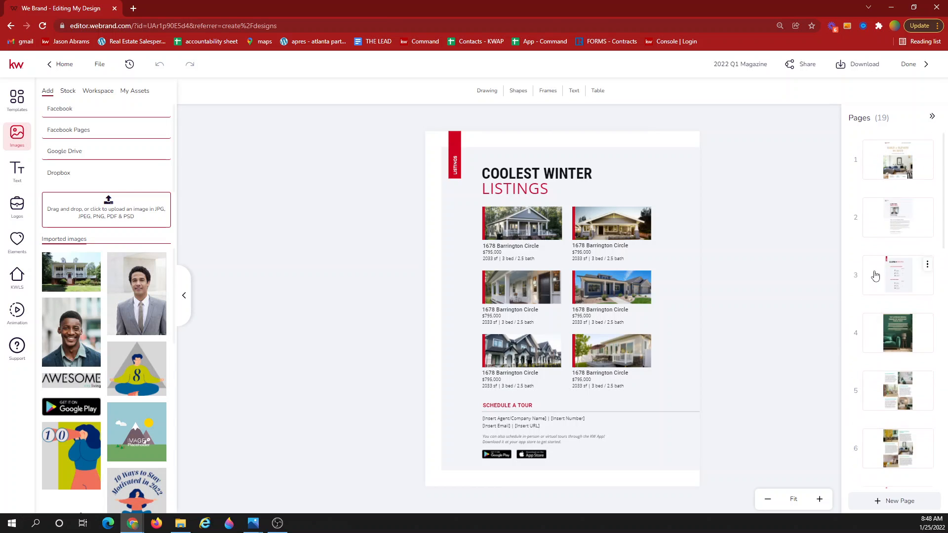
click(903, 173)
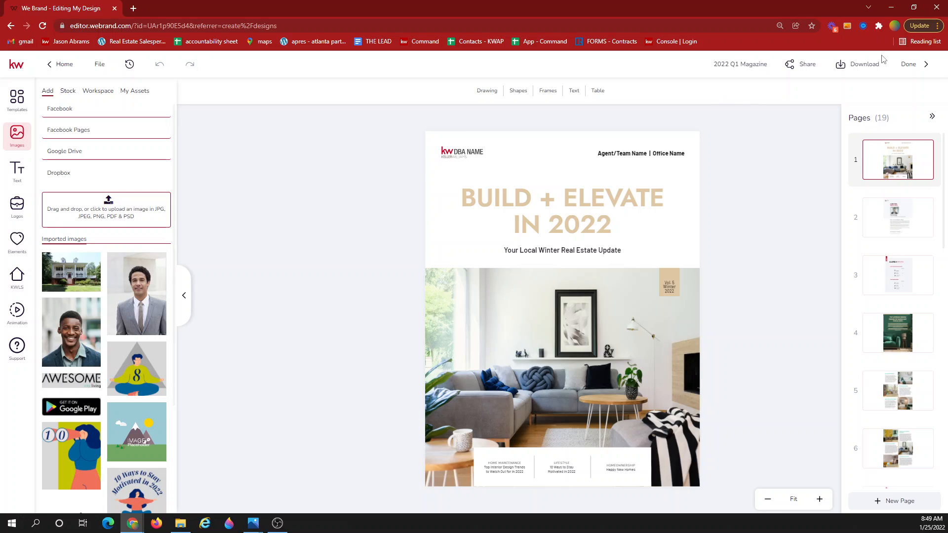
Download all 19 pages of the magazine as a PDF for Printing file.
click(857, 64)
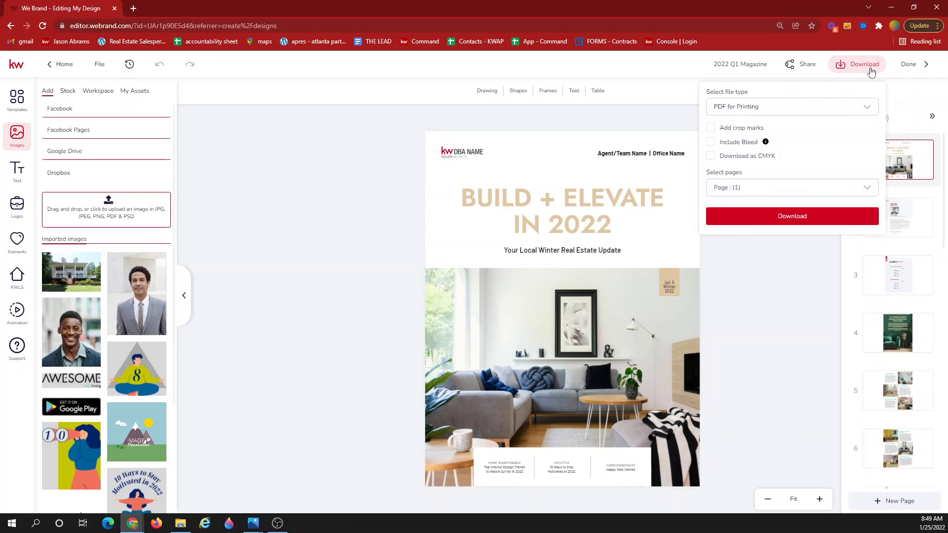
click(779, 107)
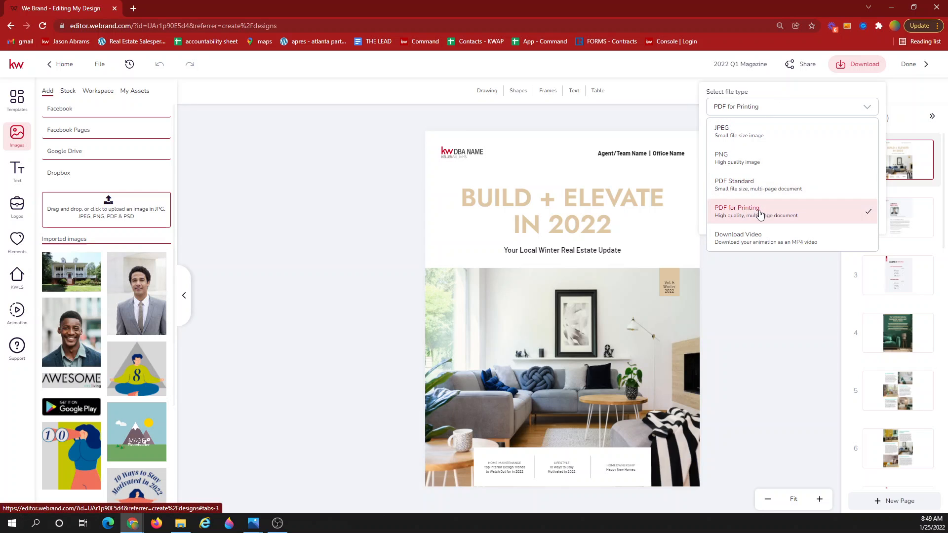
click(752, 332)
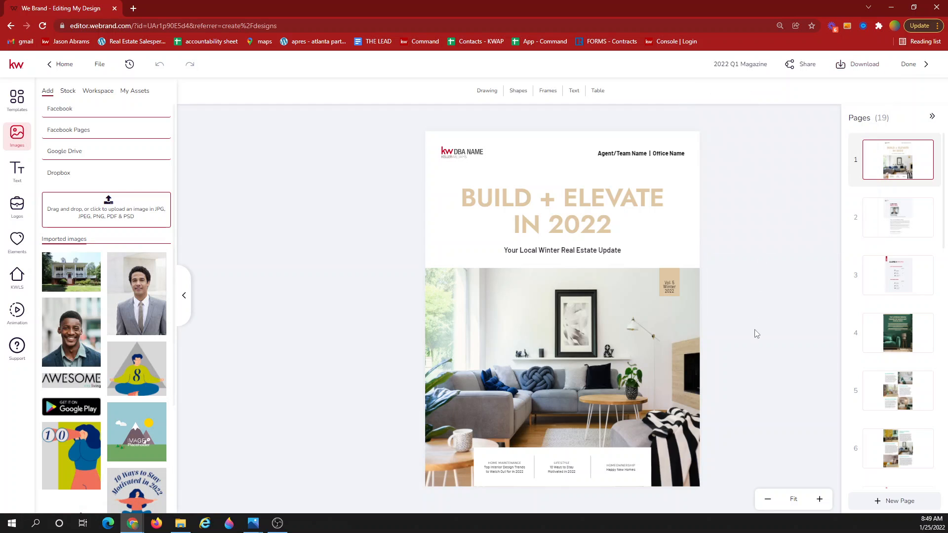
click(852, 75)
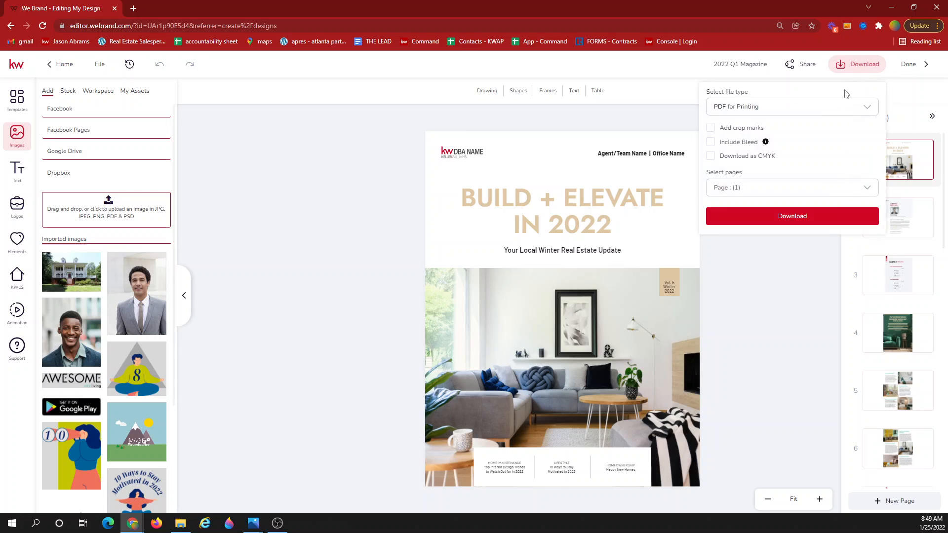
click(790, 191)
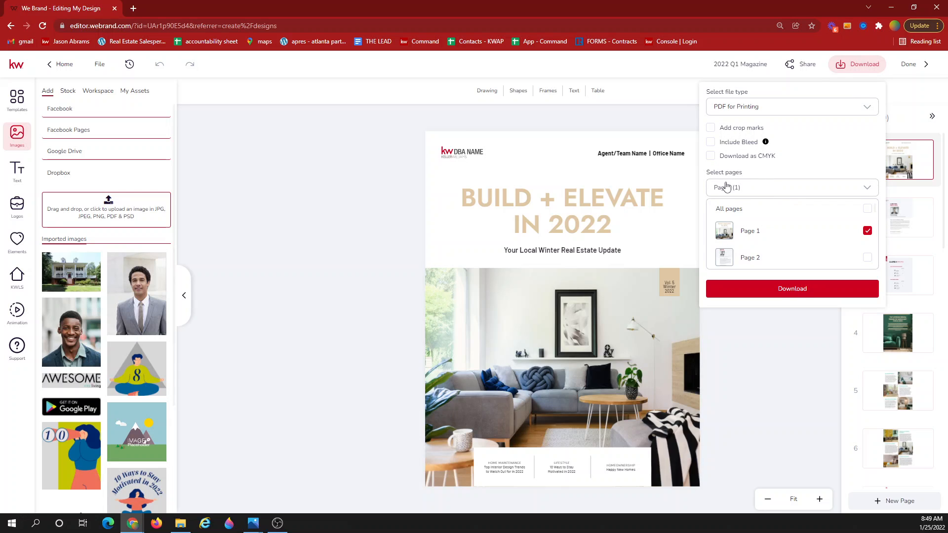
click(867, 209)
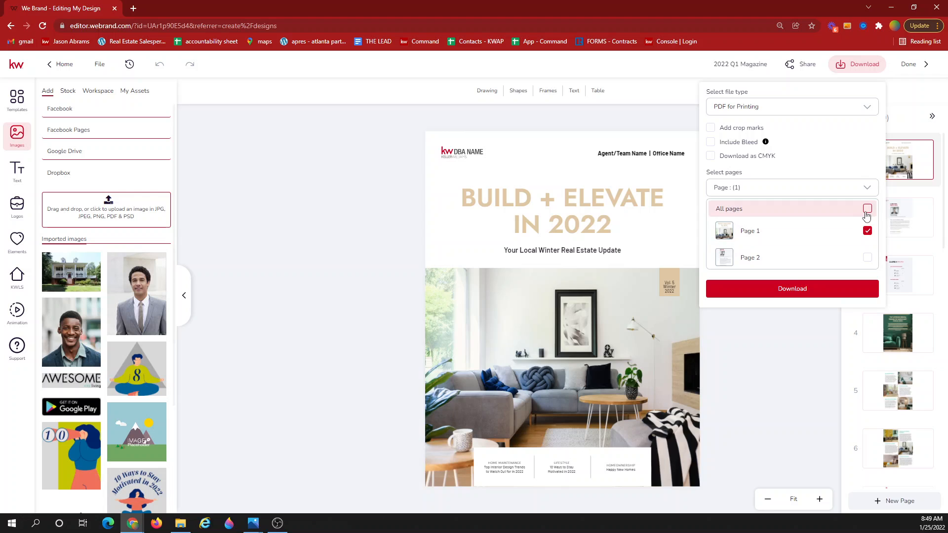
click(808, 289)
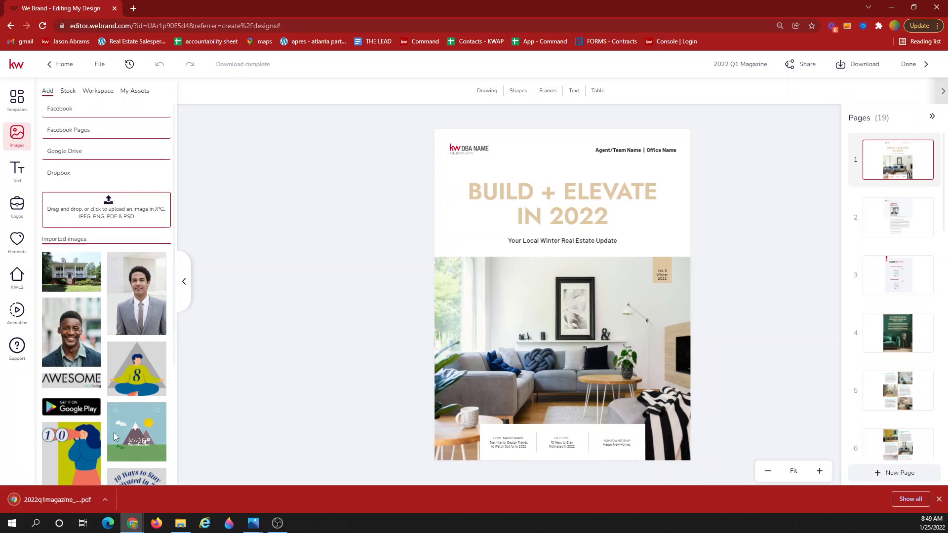
Open 2022q1magazine_original.pdf from the download bar, page through it, and return to the editor.
click(66, 502)
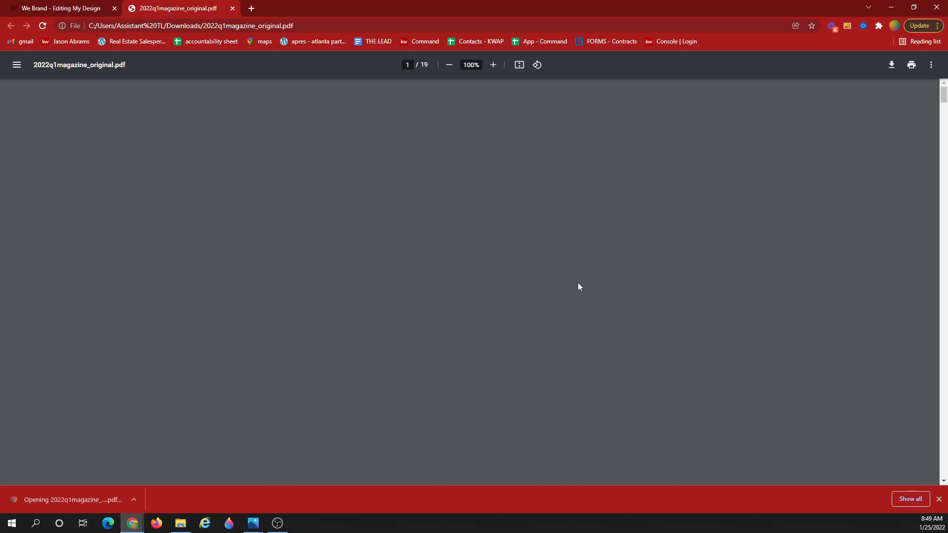
scroll(575, 277, down, 2)
scroll(576, 278, down, 15)
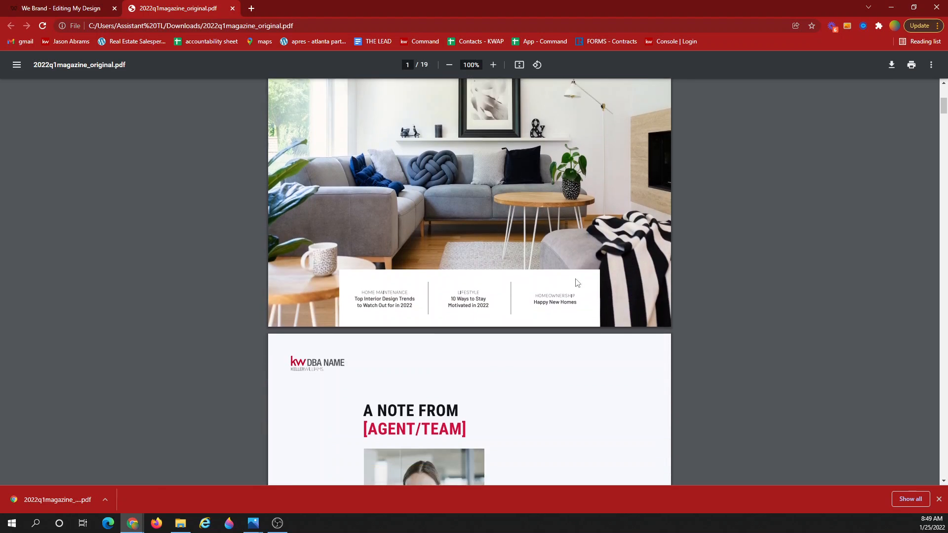
scroll(577, 282, down, 17)
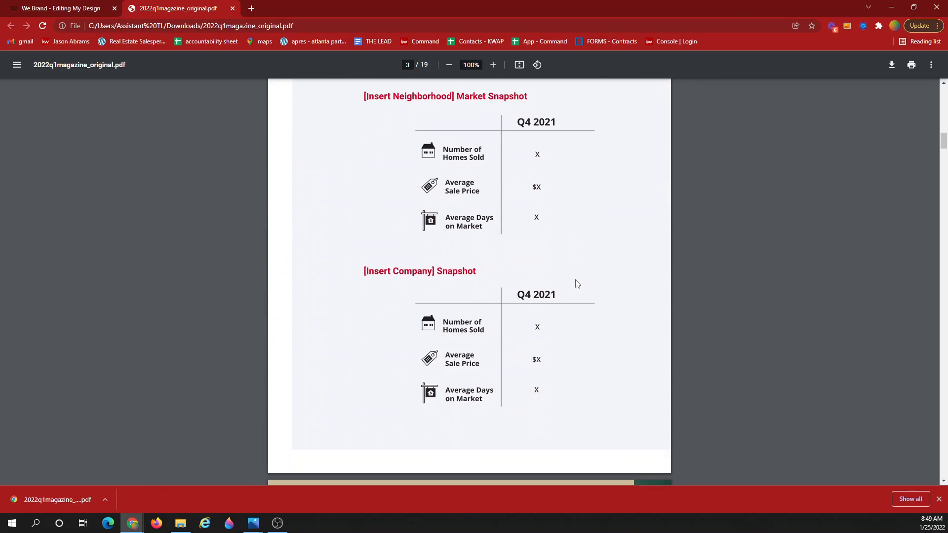
scroll(568, 283, down, 18)
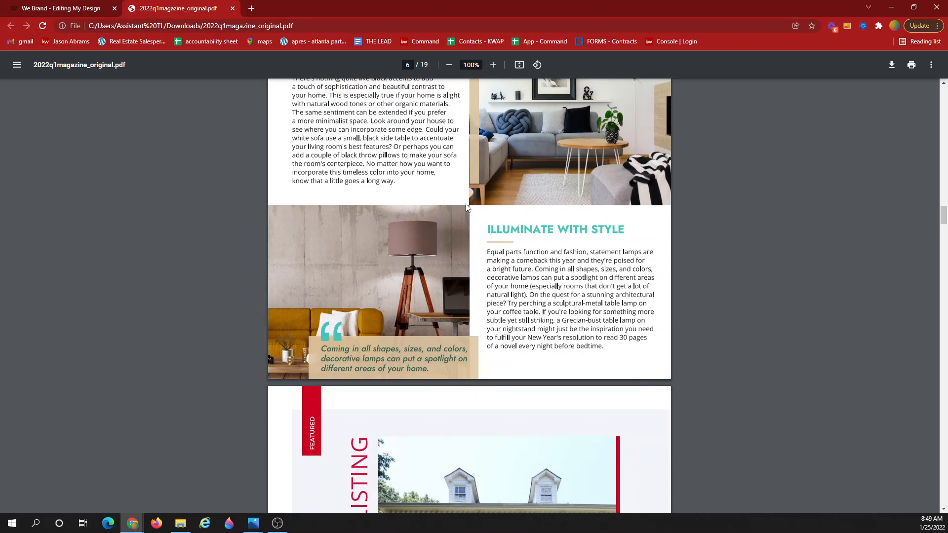
click(75, 7)
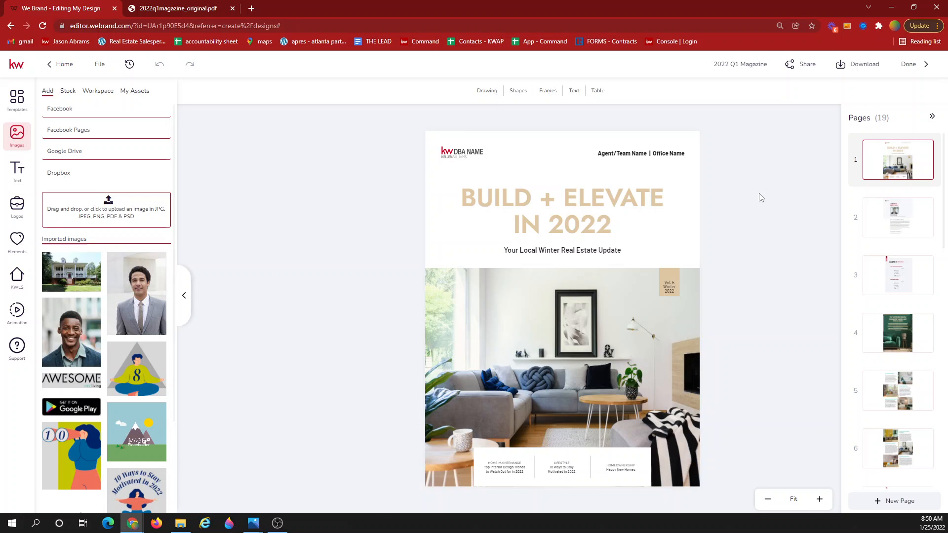
Copy the public project viewer link from Share's The Project tab, then start a blank tab.
click(803, 72)
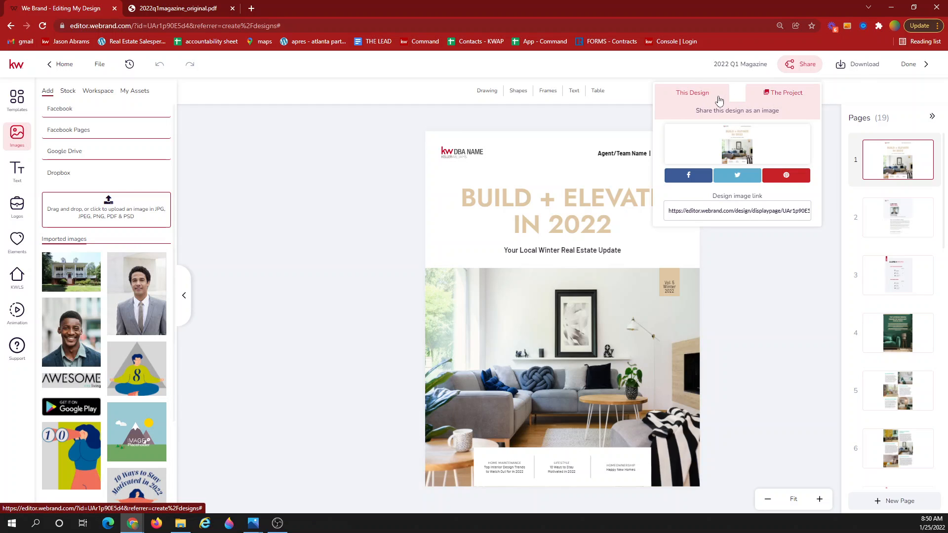
click(705, 98)
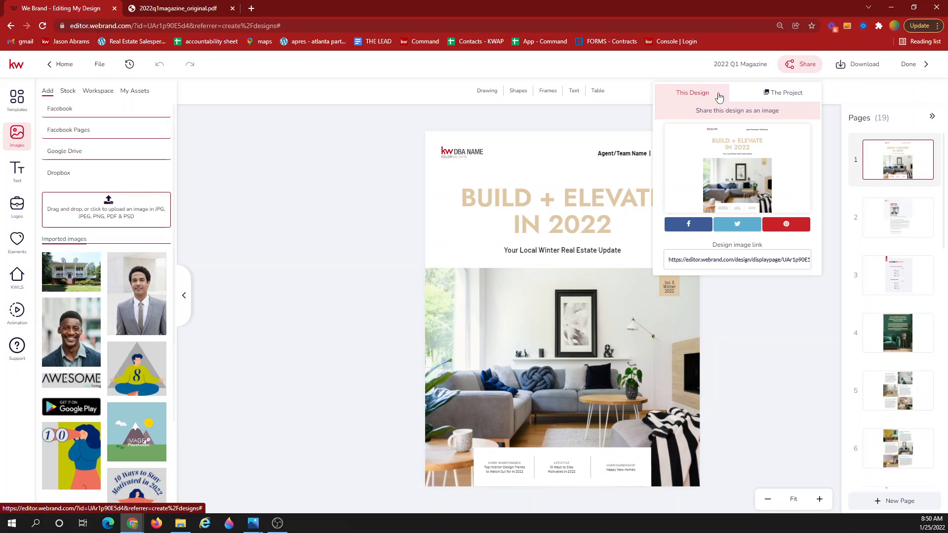
click(780, 93)
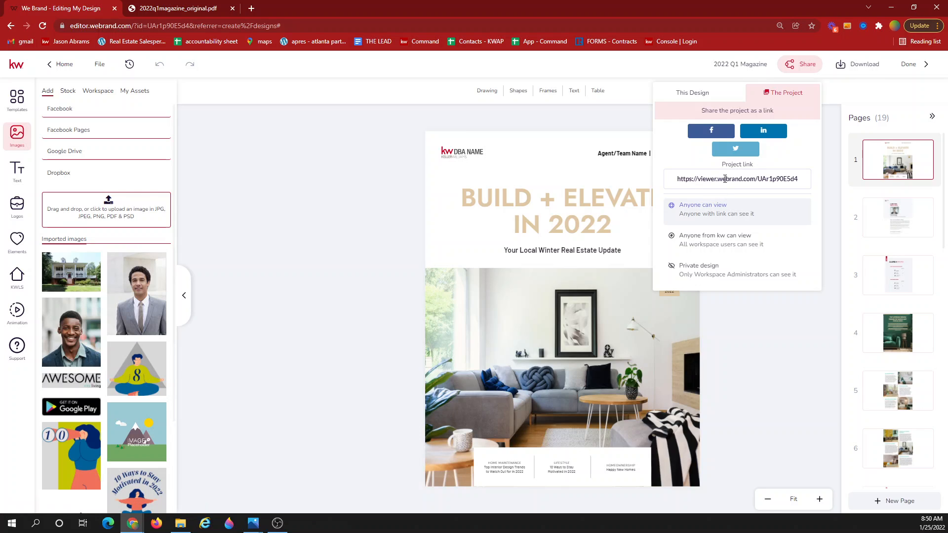
click(713, 178)
key(ctrl+c)
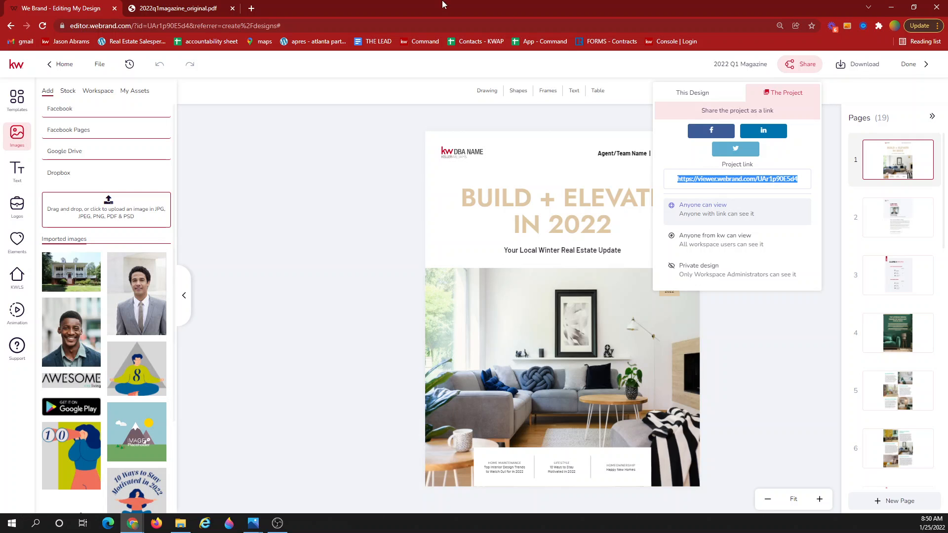
click(254, 9)
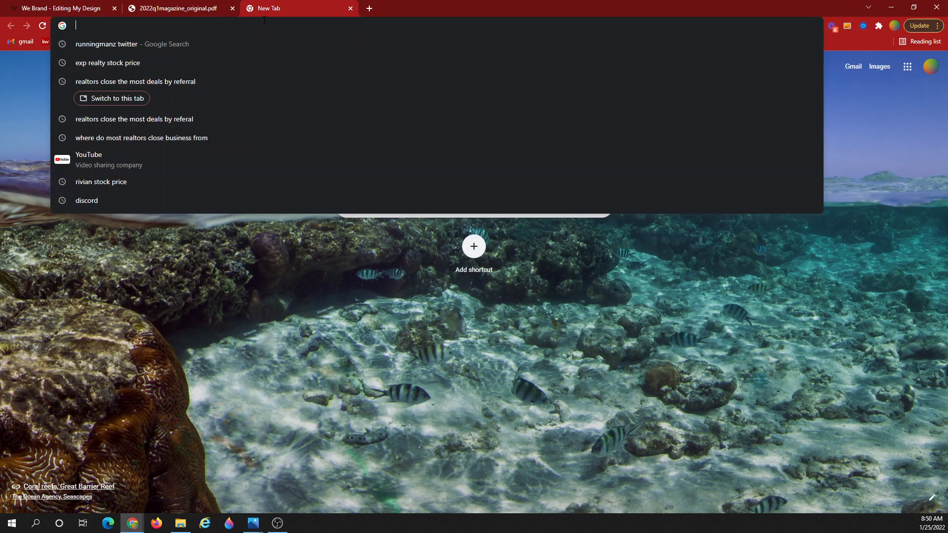
Load the pasted magazine link in We Brand Viewer and flip to Top Interior Design Trends.
key(ctrl+v)
key(Return)
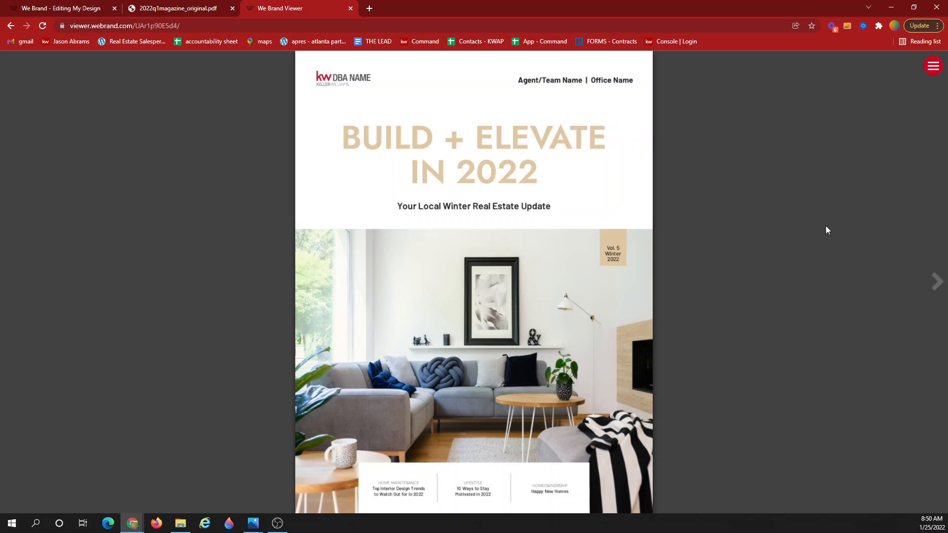
key(Right)
key(Right)
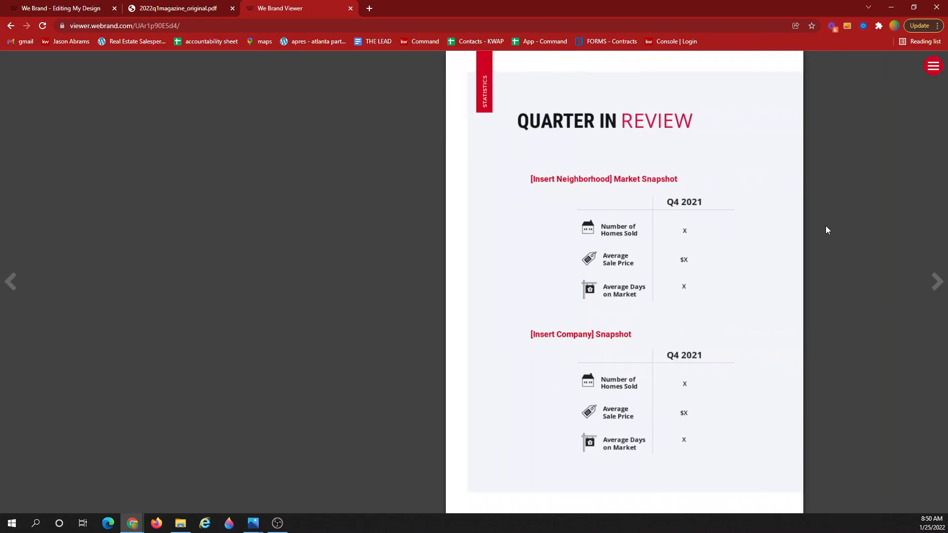
key(Right)
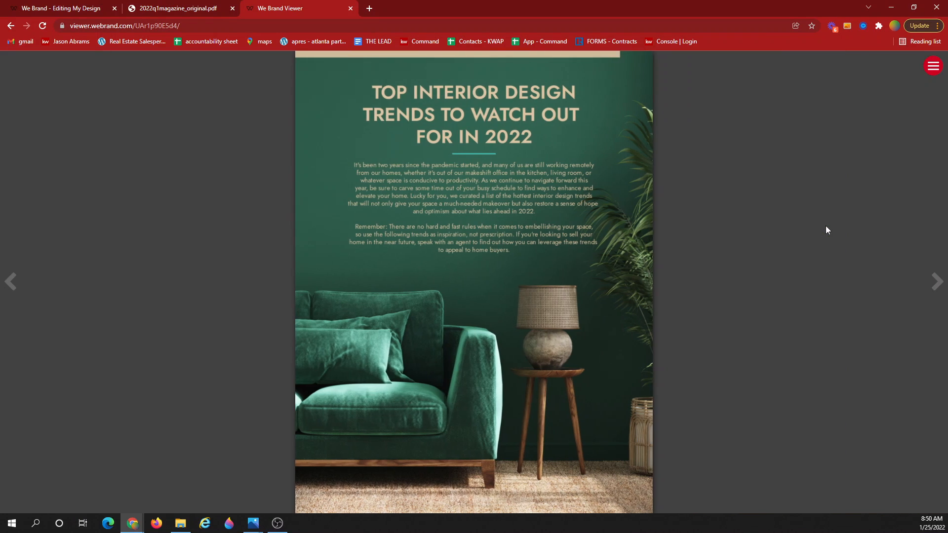
Page on through 50 Shades of Green, Featured Listing and 10 Ways to Stay Motivated, then return to the PDF.
key(Right)
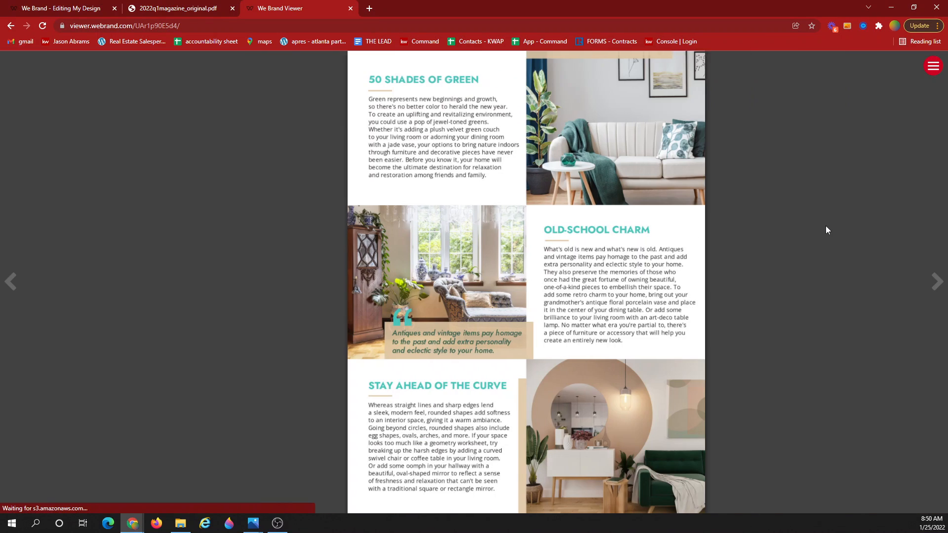
key(Right)
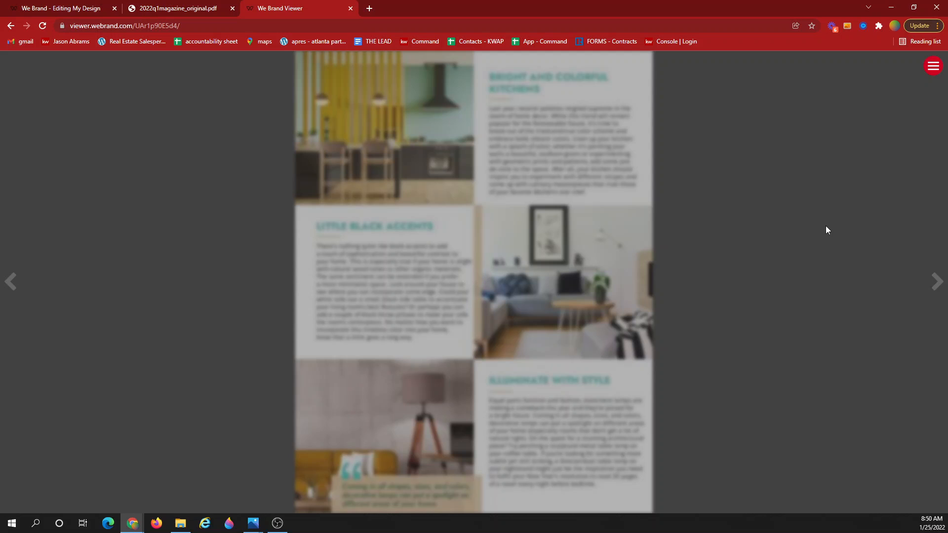
key(Right)
key(Right)
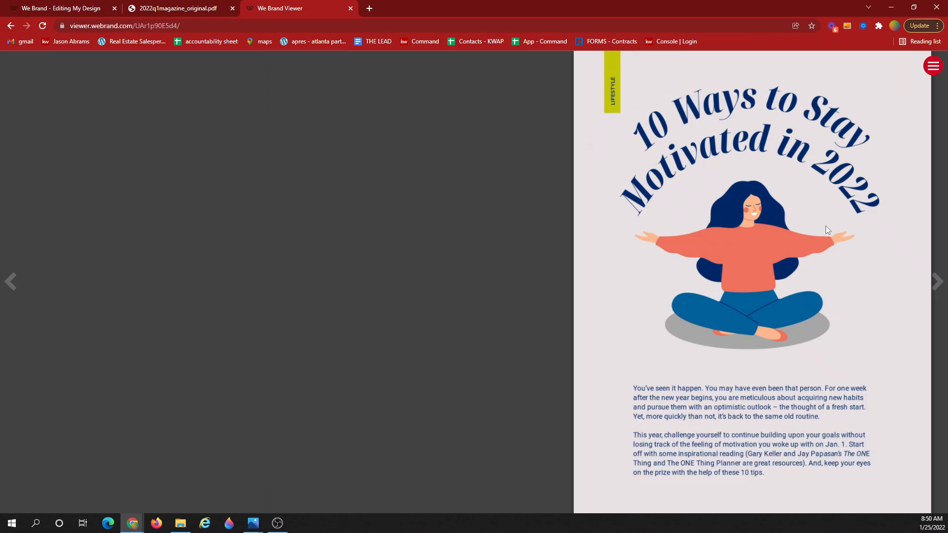
key(Right)
key(Right)
key(Right)
key(Right)
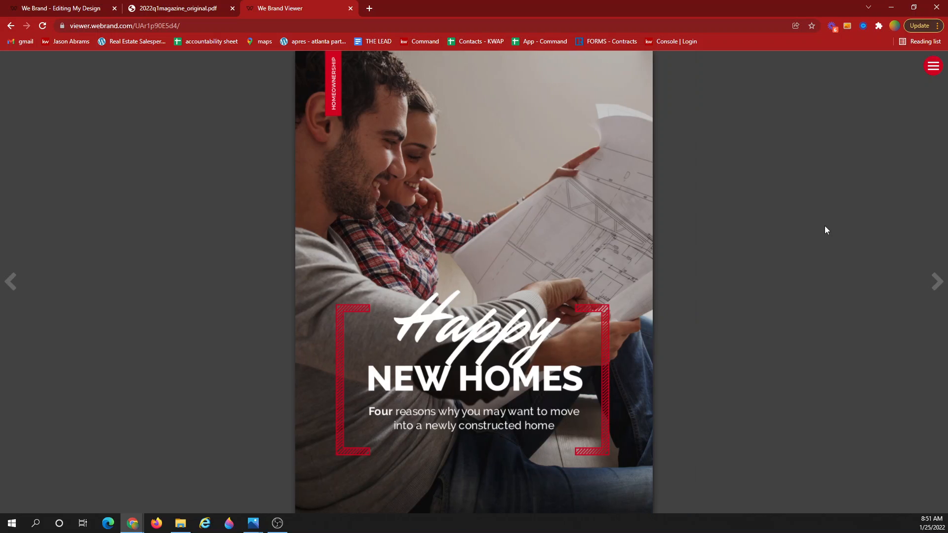
click(168, 6)
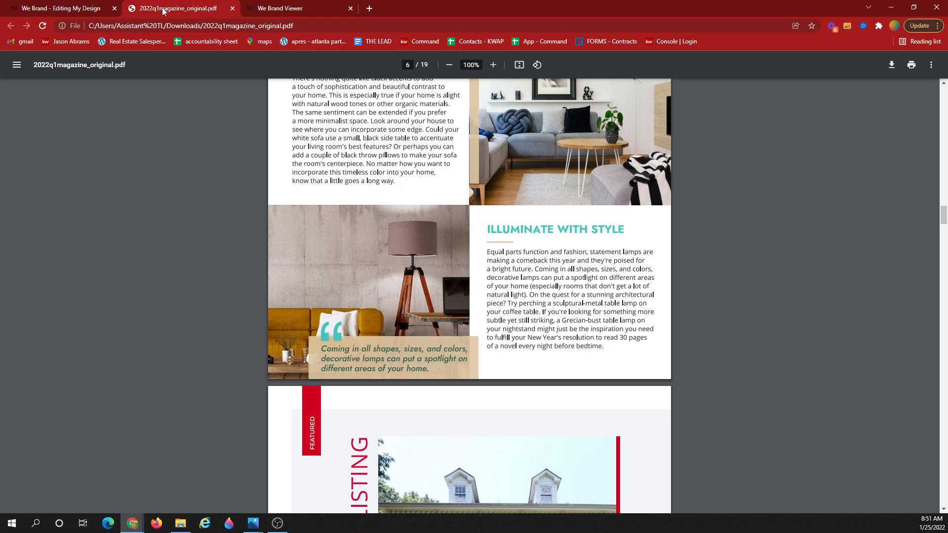
Back in the 2022 Q1 Magazine editor, close the Share panel and finish with Done.
click(56, 6)
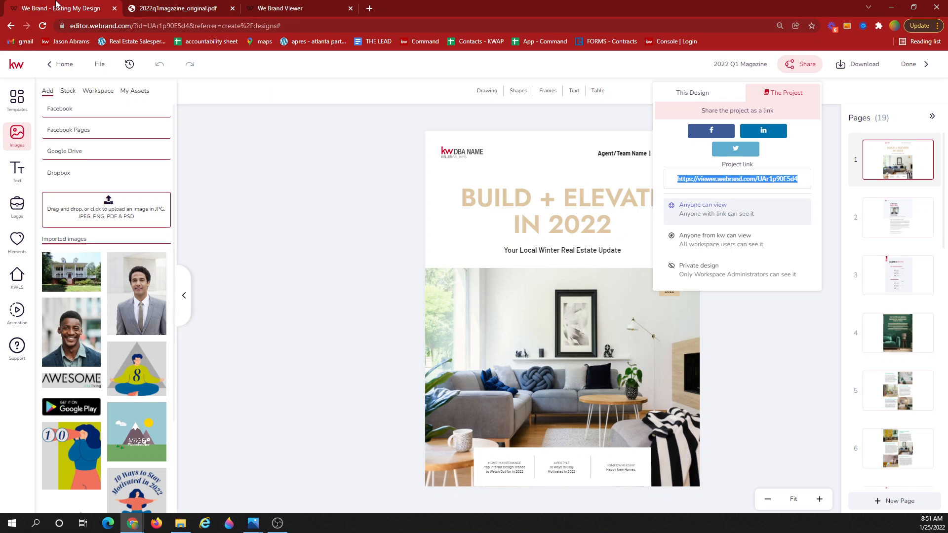
click(911, 68)
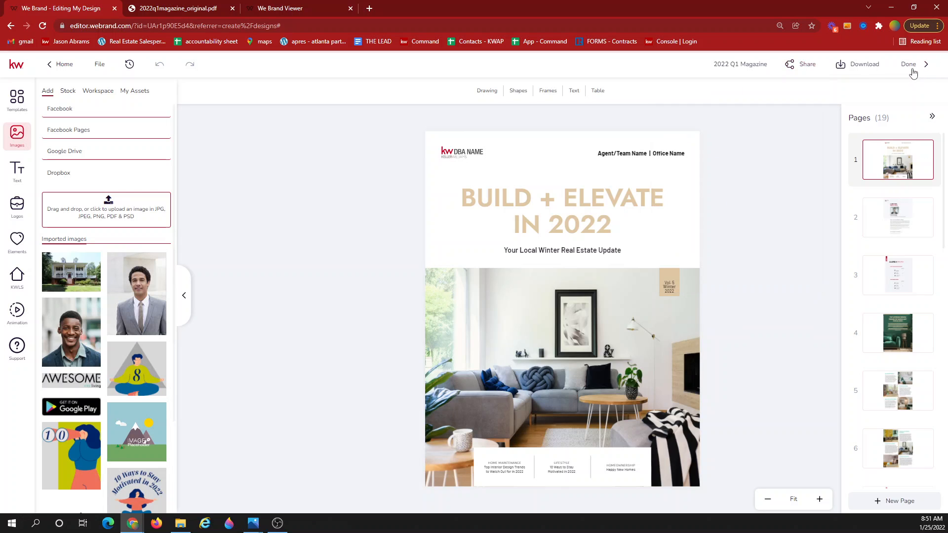
click(912, 73)
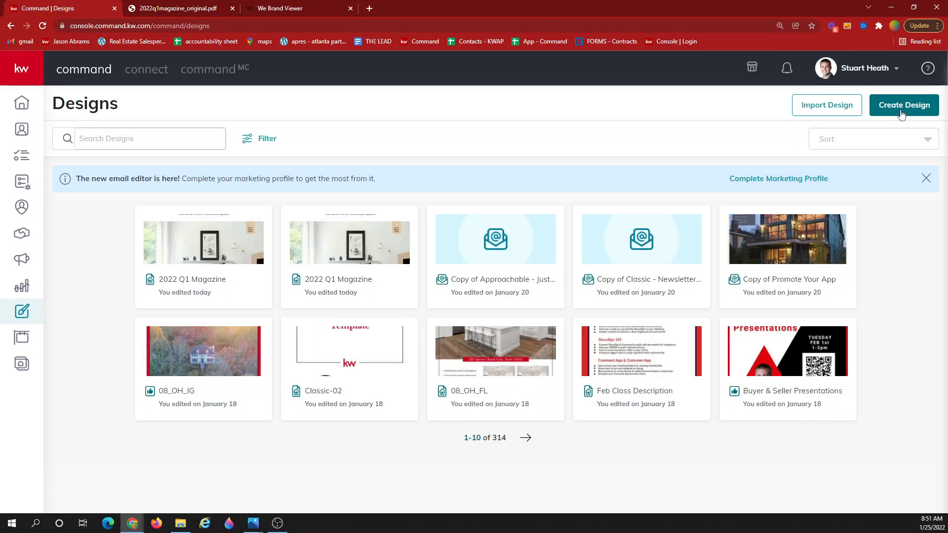
Create a new Social-type design and continue to its template gallery.
click(900, 108)
click(425, 271)
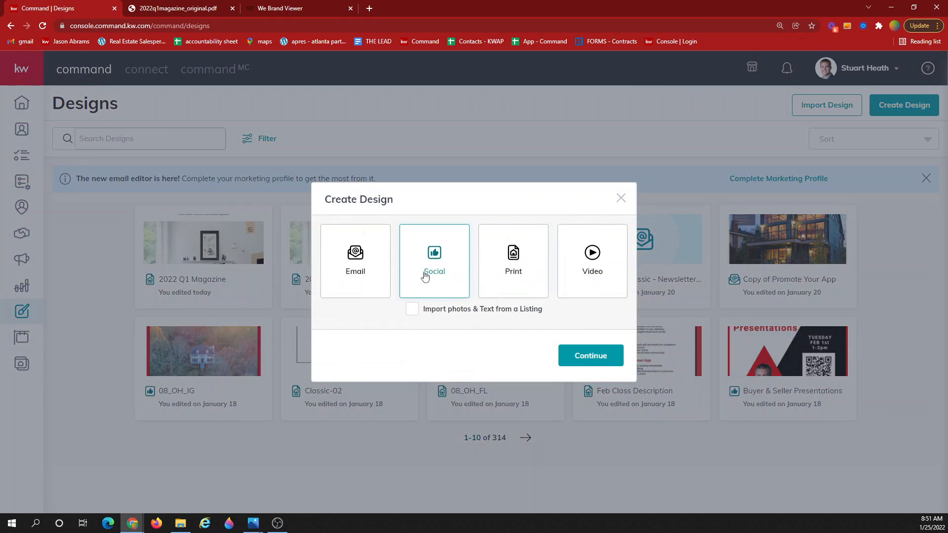
click(599, 355)
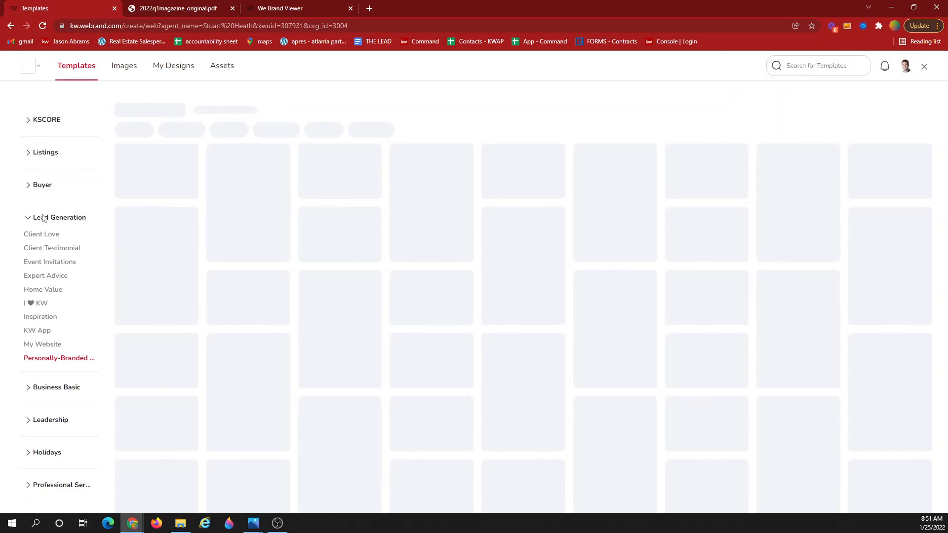
Browse the Personally-Branded Zine templates, filtering to Social - Wide and then back to All.
click(49, 360)
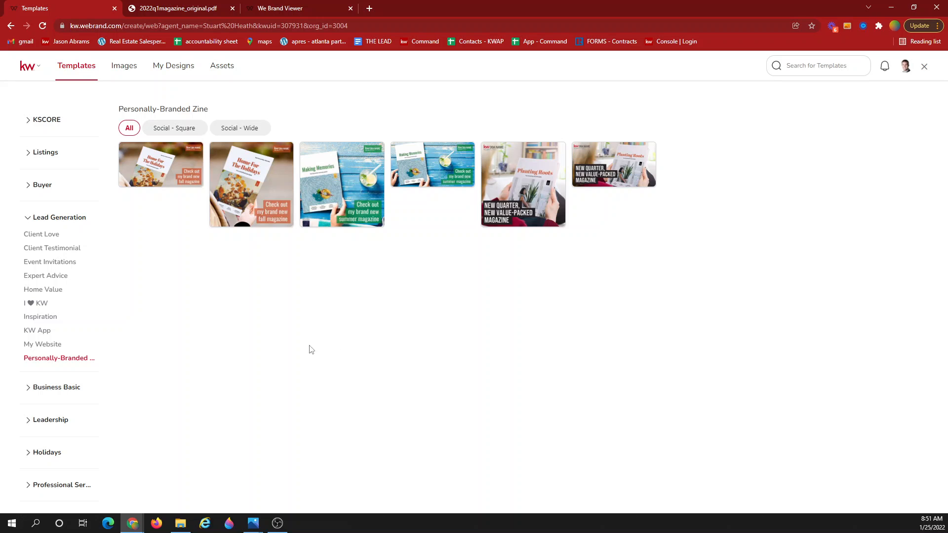
click(241, 130)
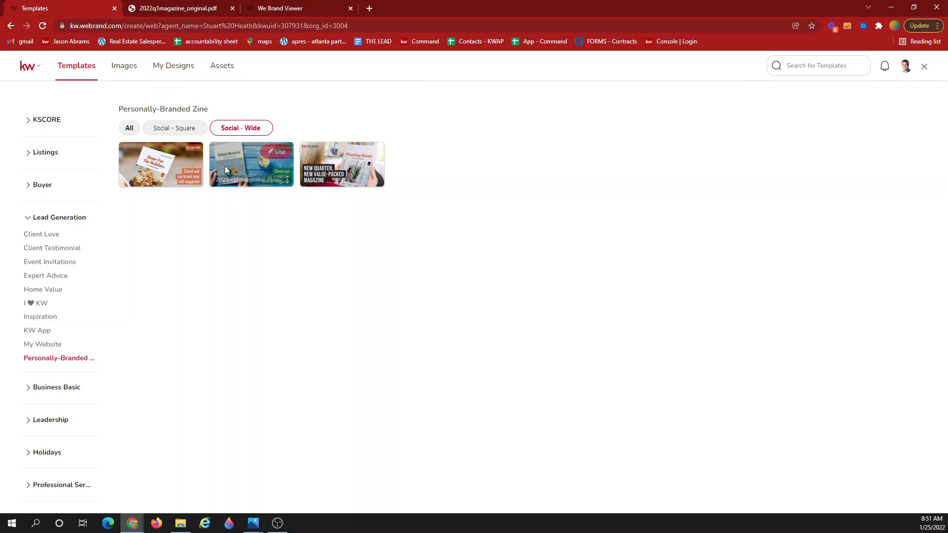
click(128, 130)
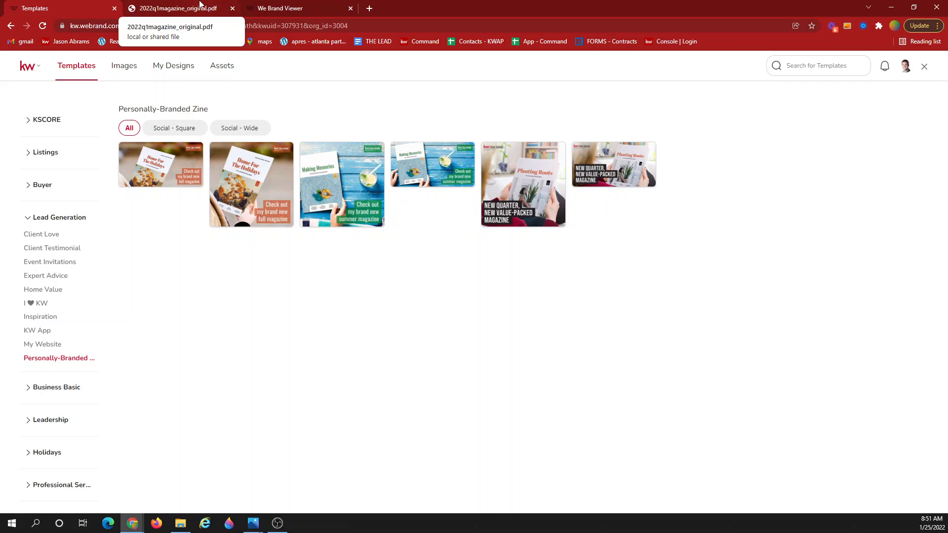
Check the public magazine viewer, then return to the downloaded magazine PDF.
click(266, 8)
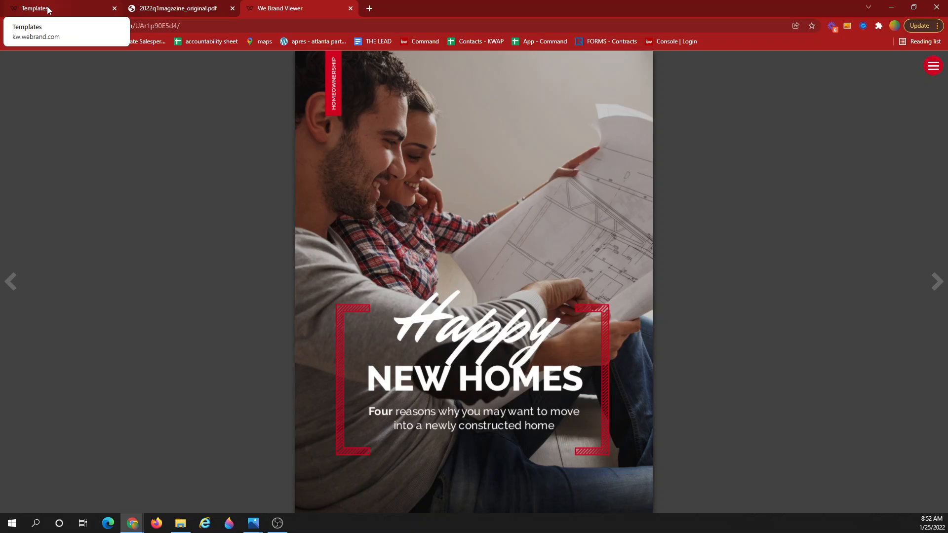
click(48, 10)
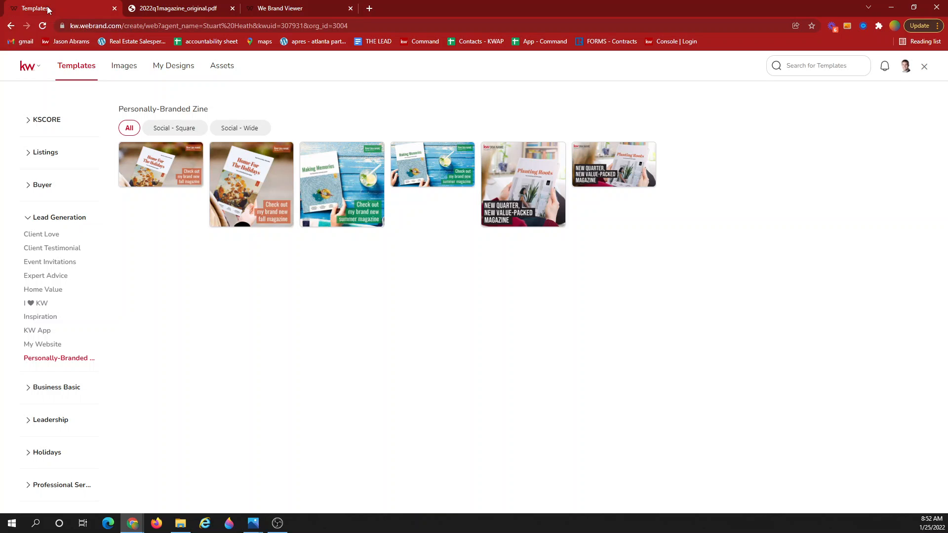
click(195, 5)
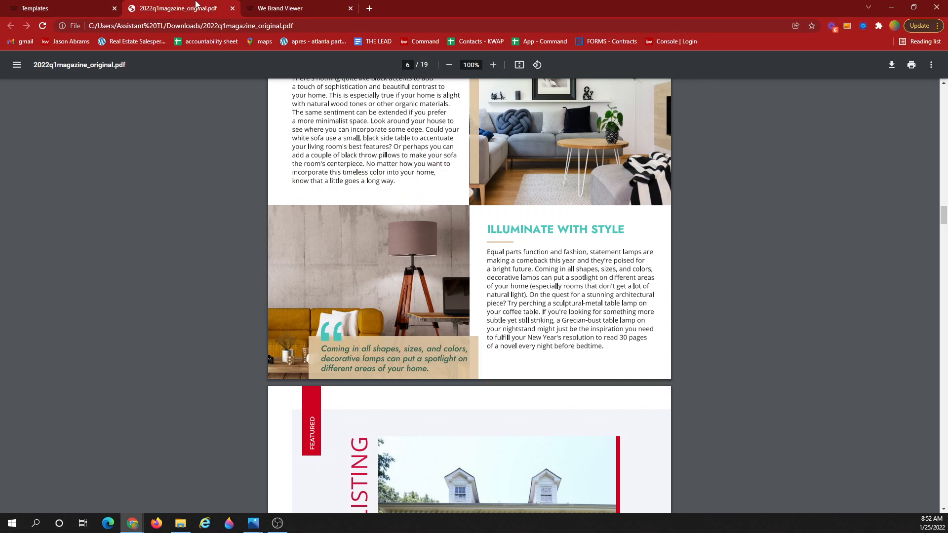
scroll(324, 278, up, 12)
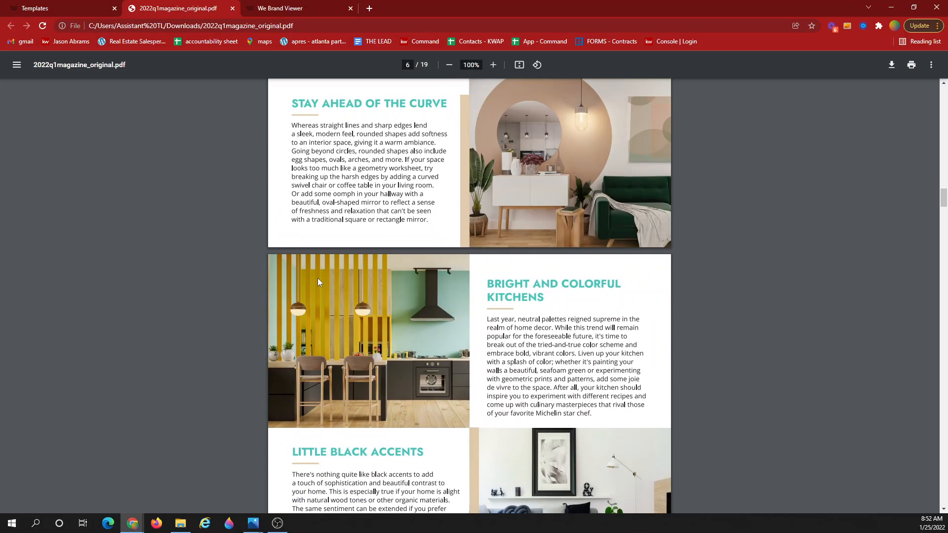